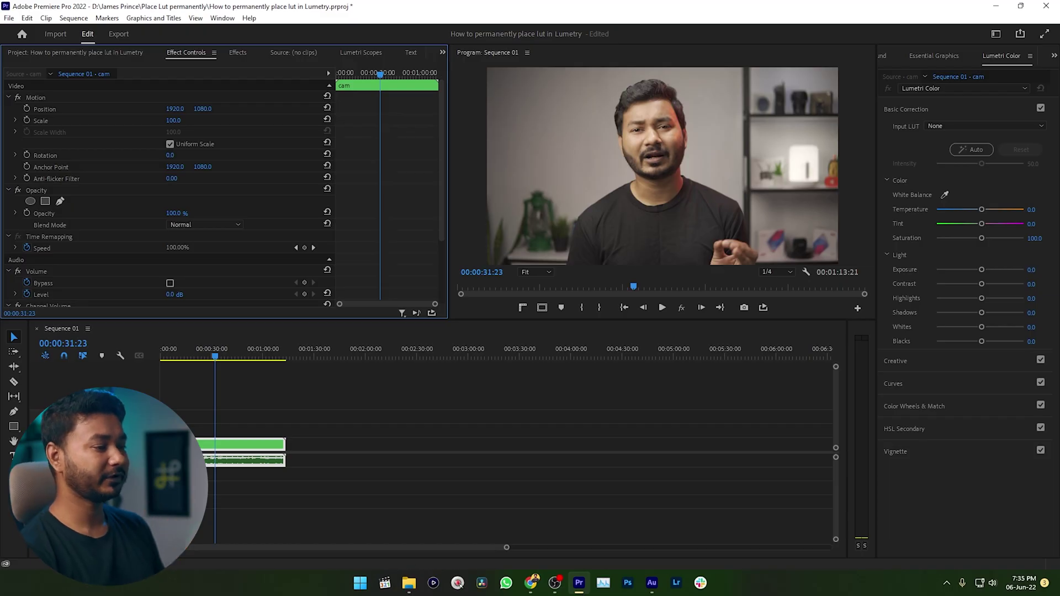
Step: Open the Lumetri Color panel and try a built-in camera LUT as the clip's Input LUT
left_click(432, 398)
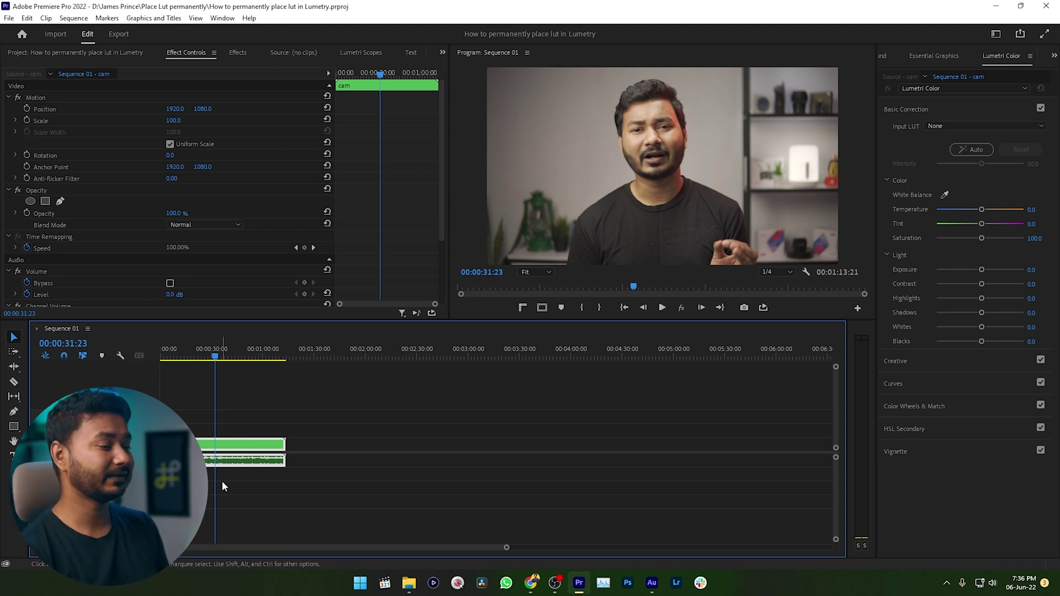
left_click(222, 18)
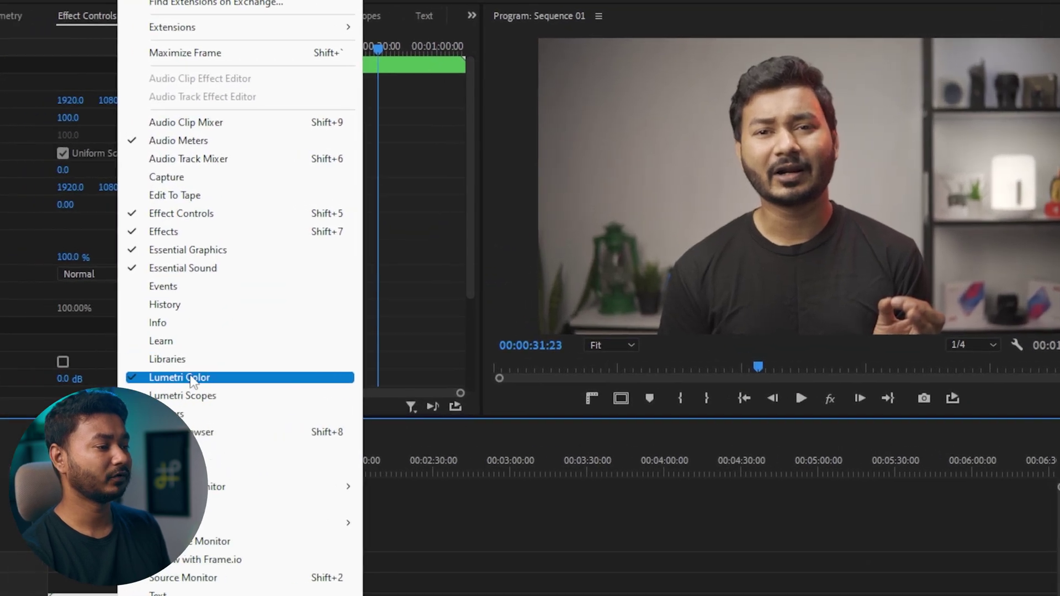
left_click(191, 378)
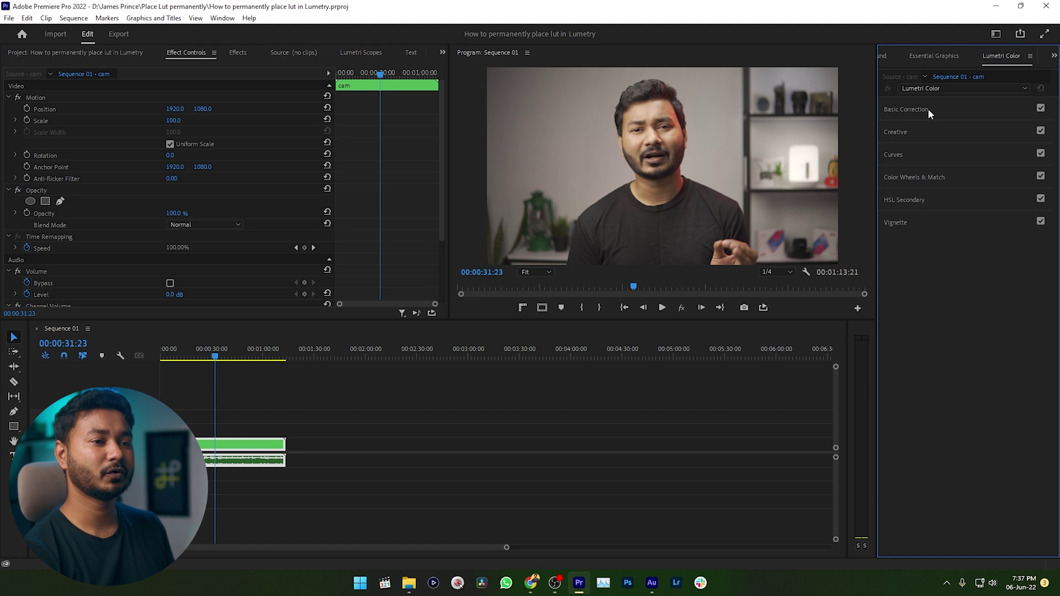
left_click(929, 108)
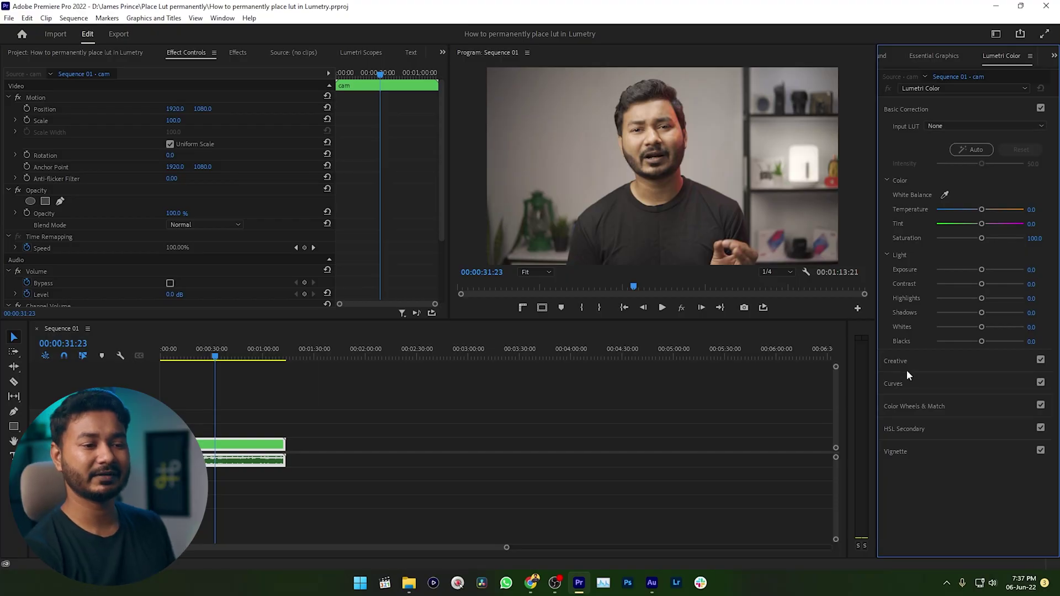
left_click(906, 367)
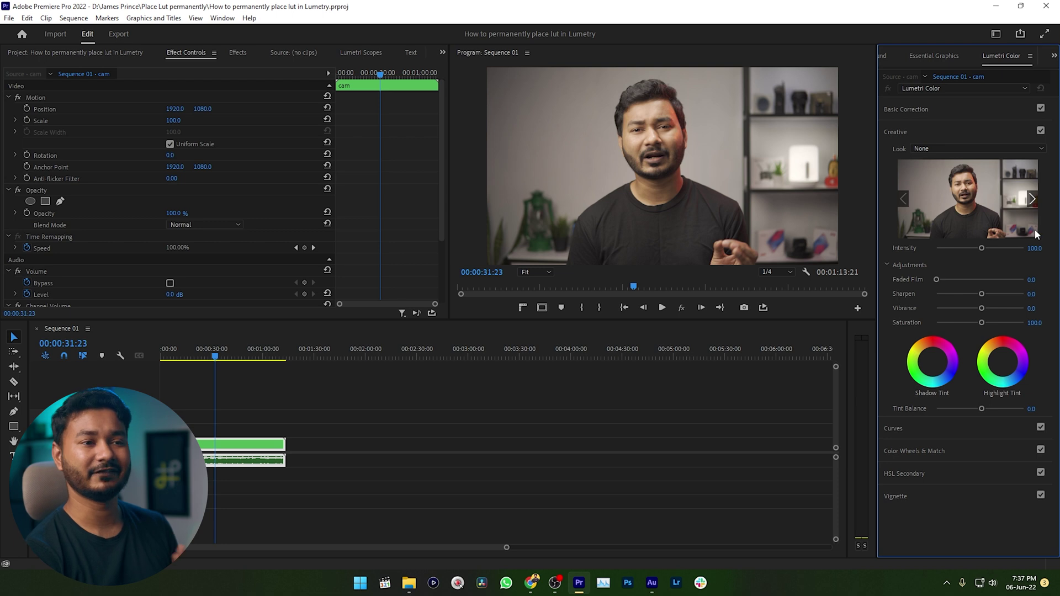
left_click(955, 112)
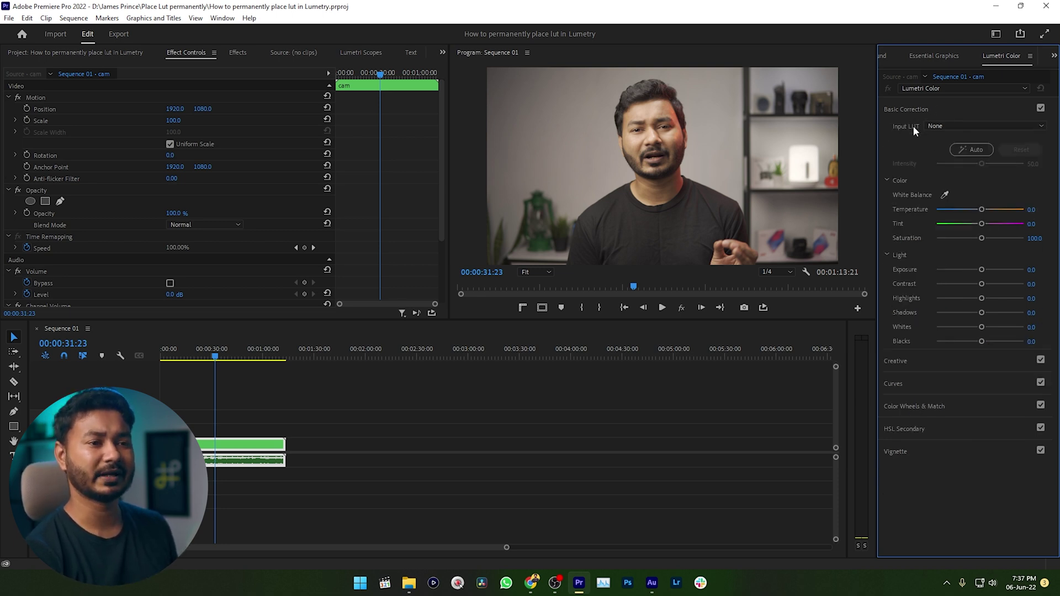
left_click(938, 126)
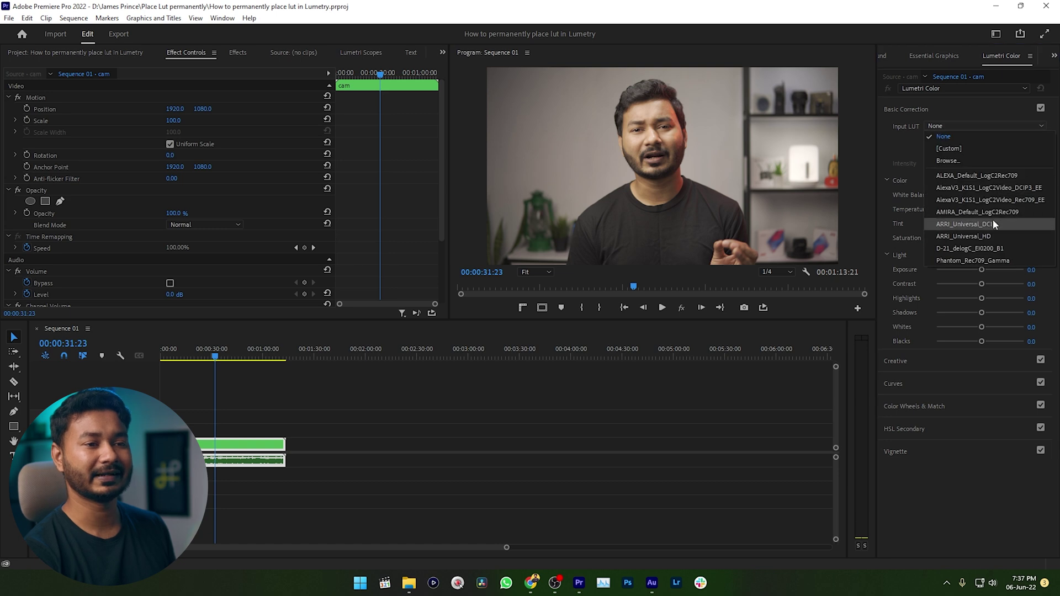
left_click(966, 190)
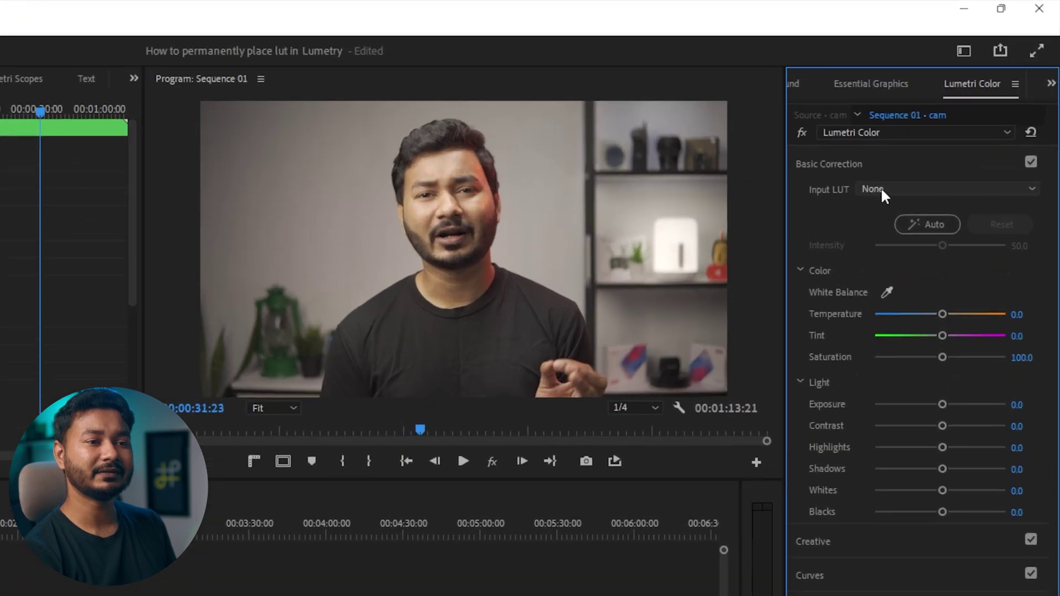
Step: Browse to and load Leeming LUT Pro - Sony HLG for Rec709.cube as the Input LUT
left_click(938, 126)
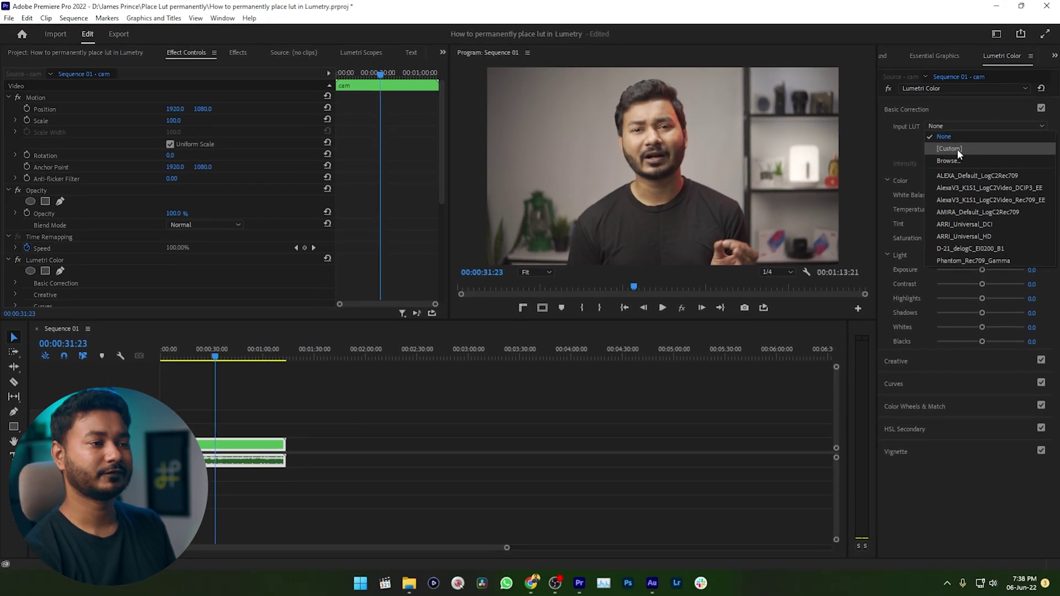
left_click(903, 243)
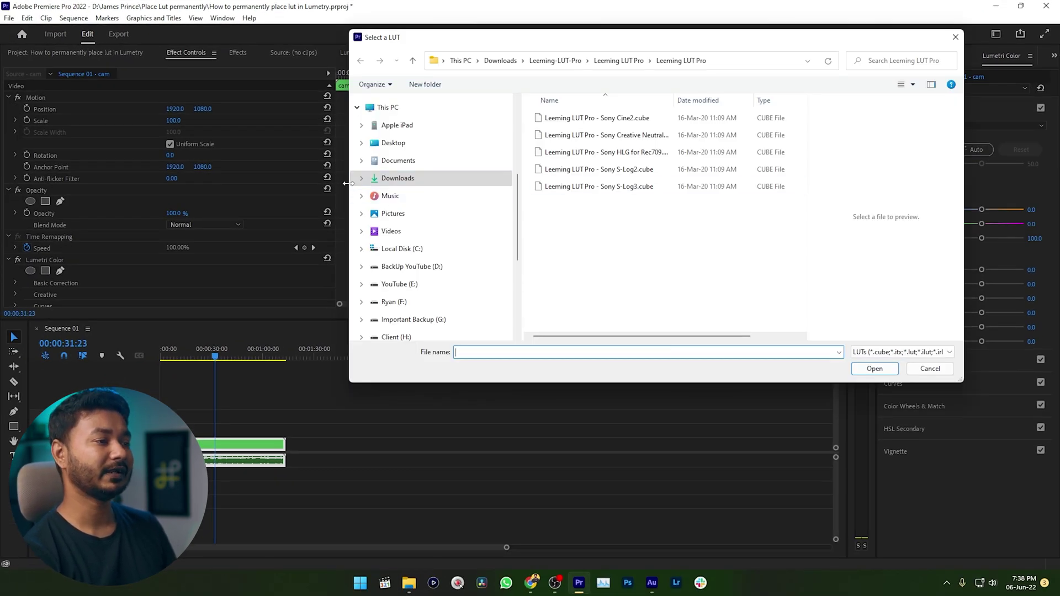
left_click_drag(350, 211, 208, 210)
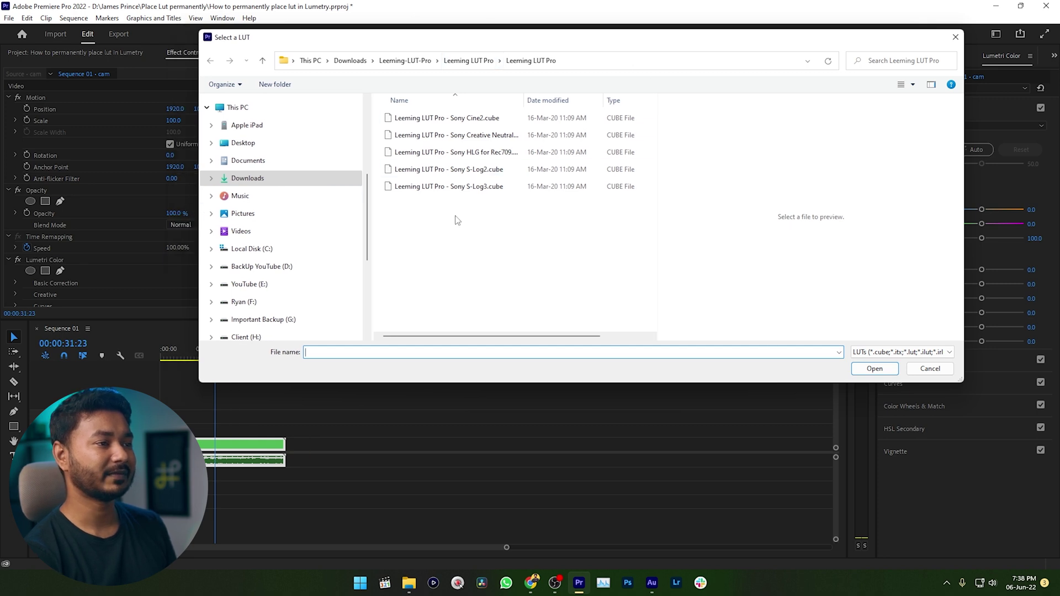
left_click(477, 157)
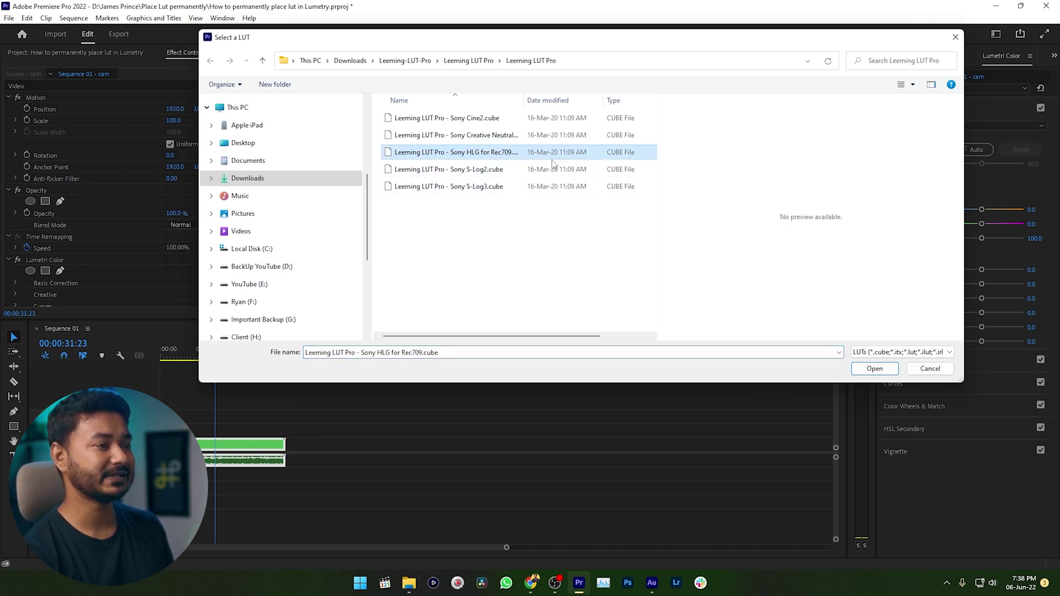
double_click(472, 155)
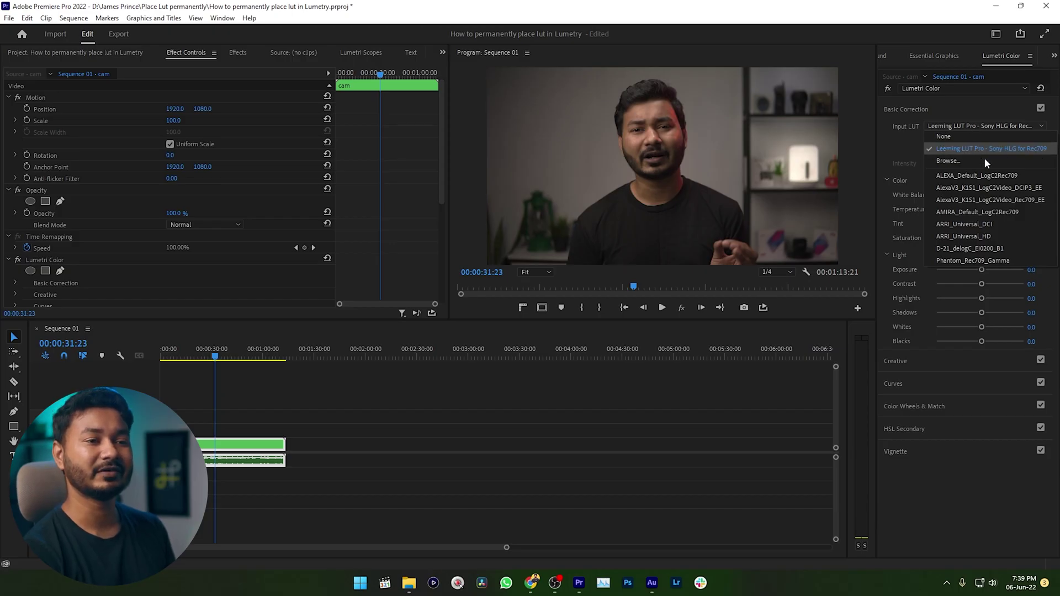
left_click(986, 159)
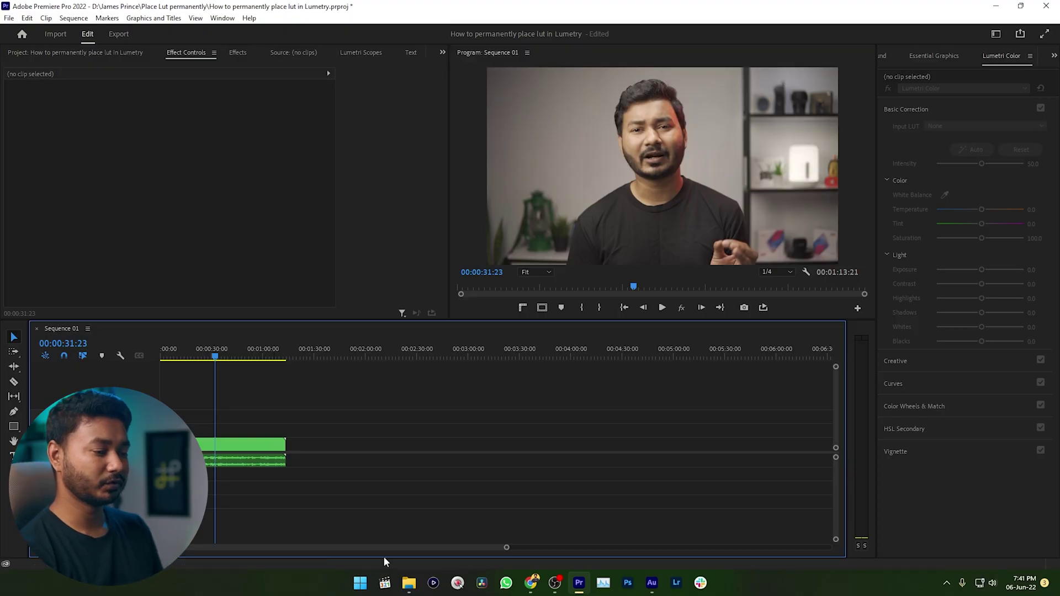
Step: In File Explorer, go to C:\Program Files\Adobe\Adobe Premiere Pro 2022\Lumetri\LUTs and select Technical
mouse_move(413, 585)
left_click(366, 525)
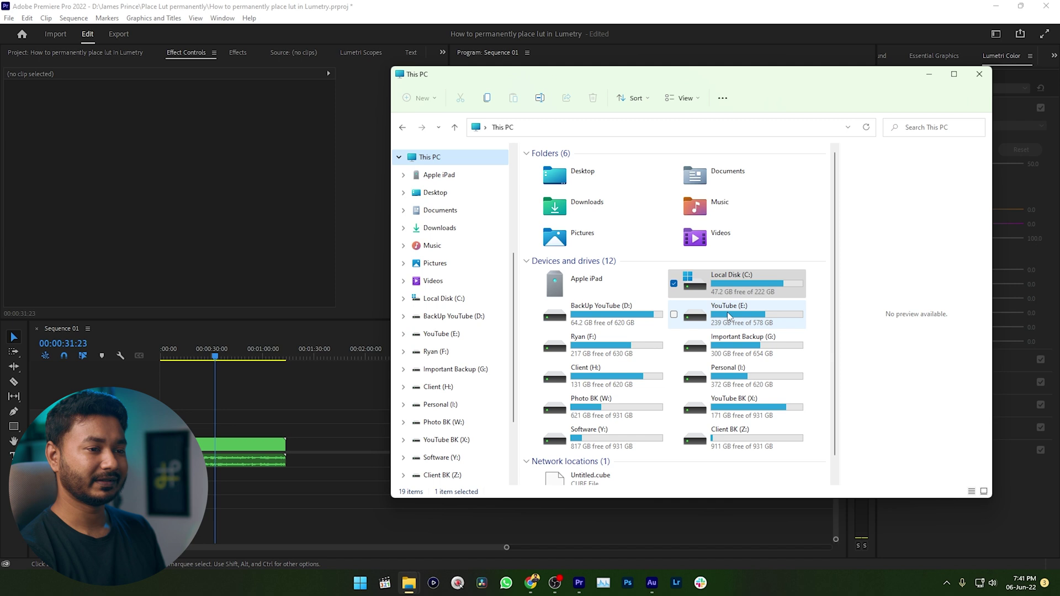
double_click(740, 285)
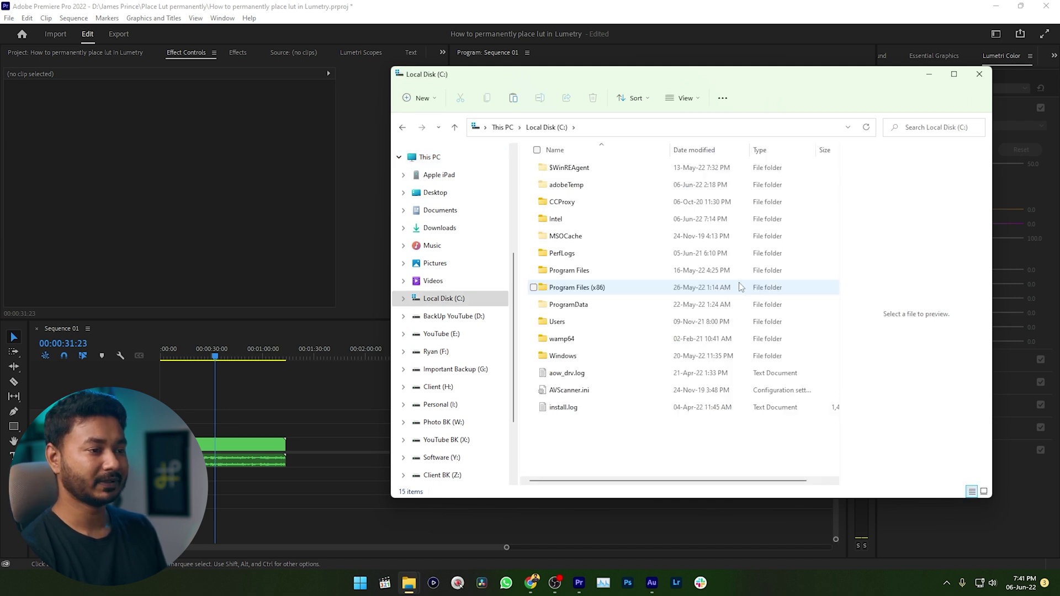
double_click(594, 271)
double_click(564, 188)
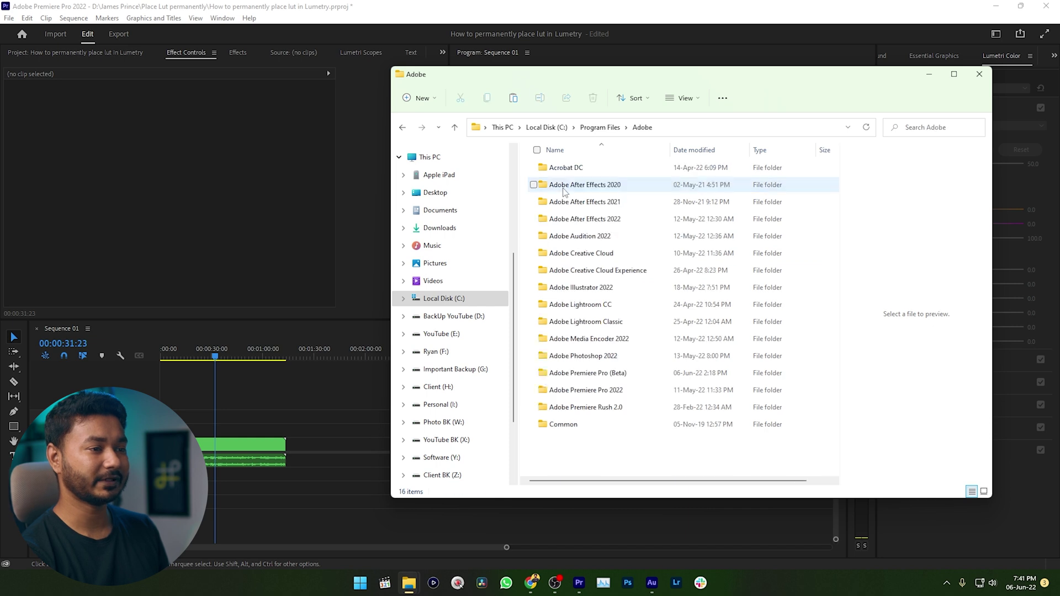
double_click(610, 390)
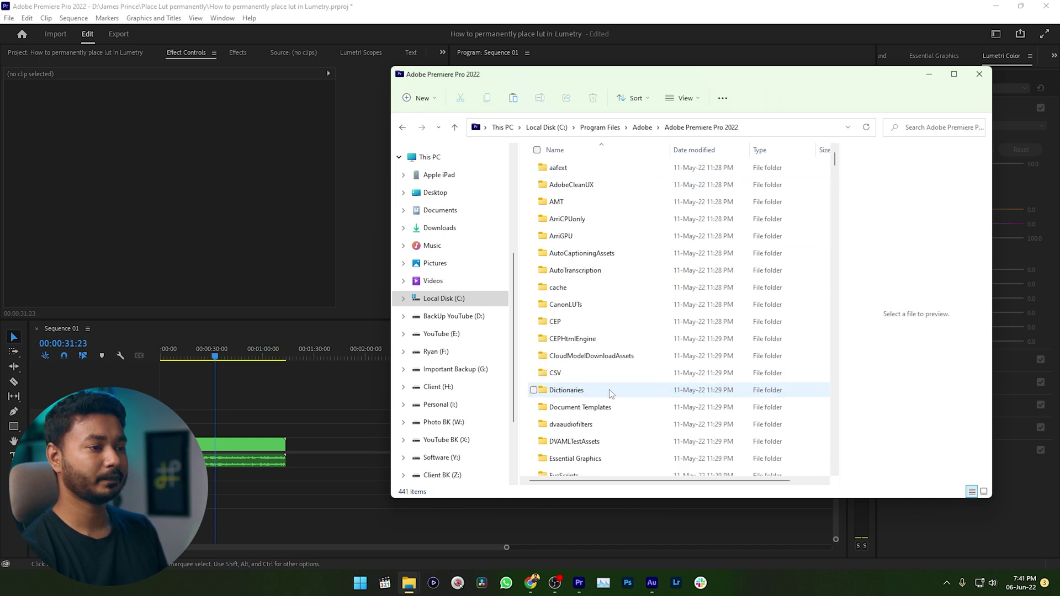
scroll(660, 257, "down", 5)
double_click(604, 299)
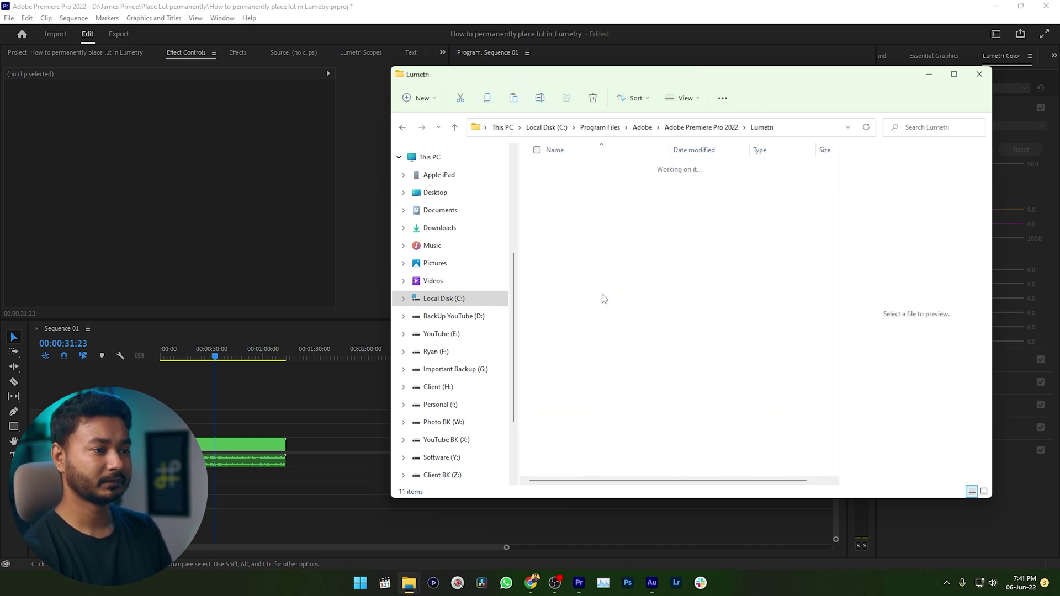
double_click(575, 271)
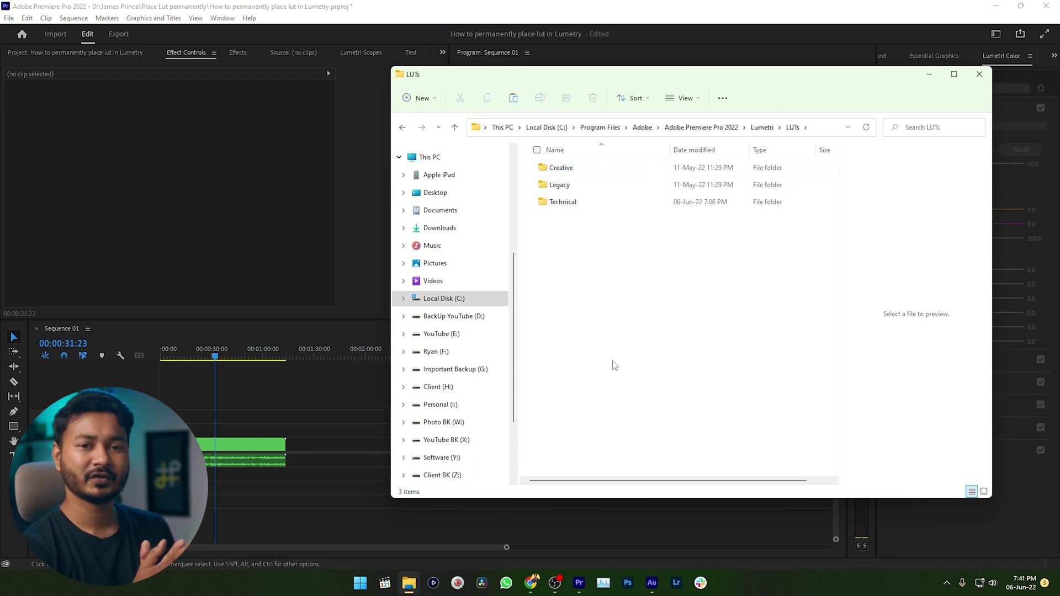
left_click(576, 169)
left_click(578, 203)
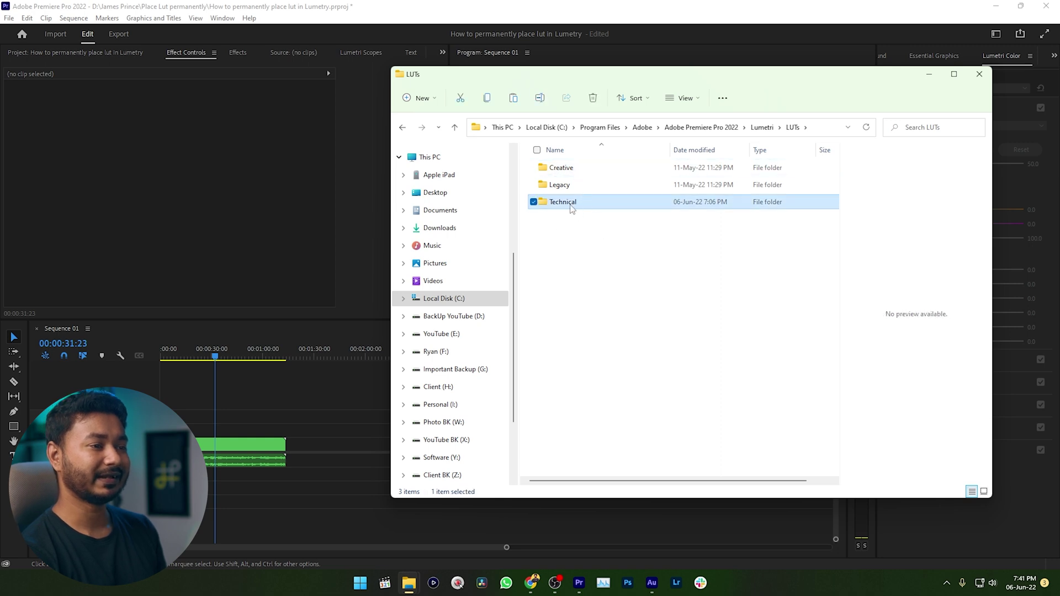
Step: Back in Premiere, select the cam clip and check its Input LUT list for the Leeming entry
left_click(830, 25)
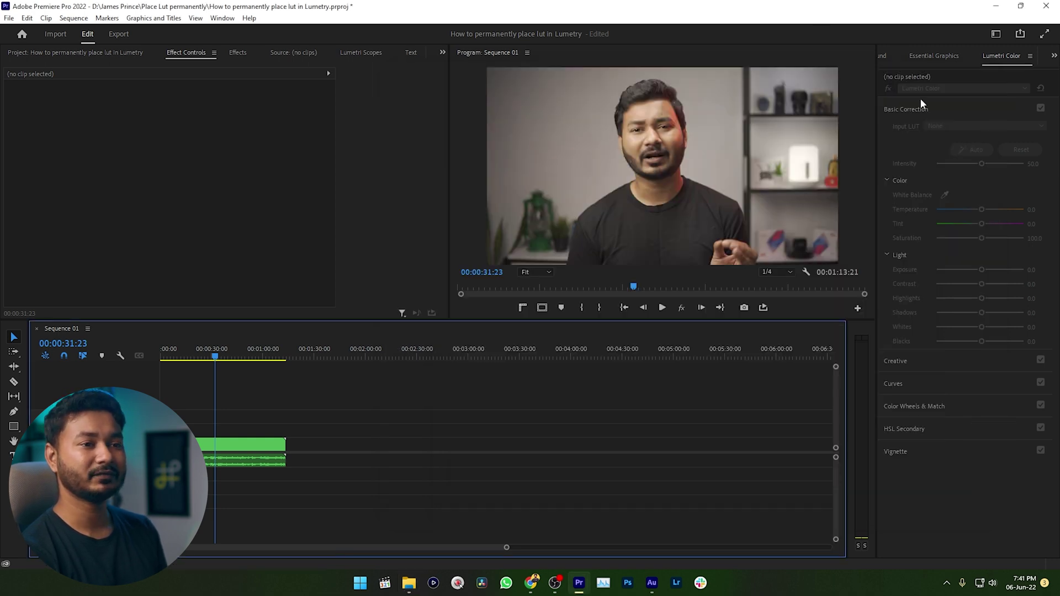
left_click(251, 449)
left_click(933, 126)
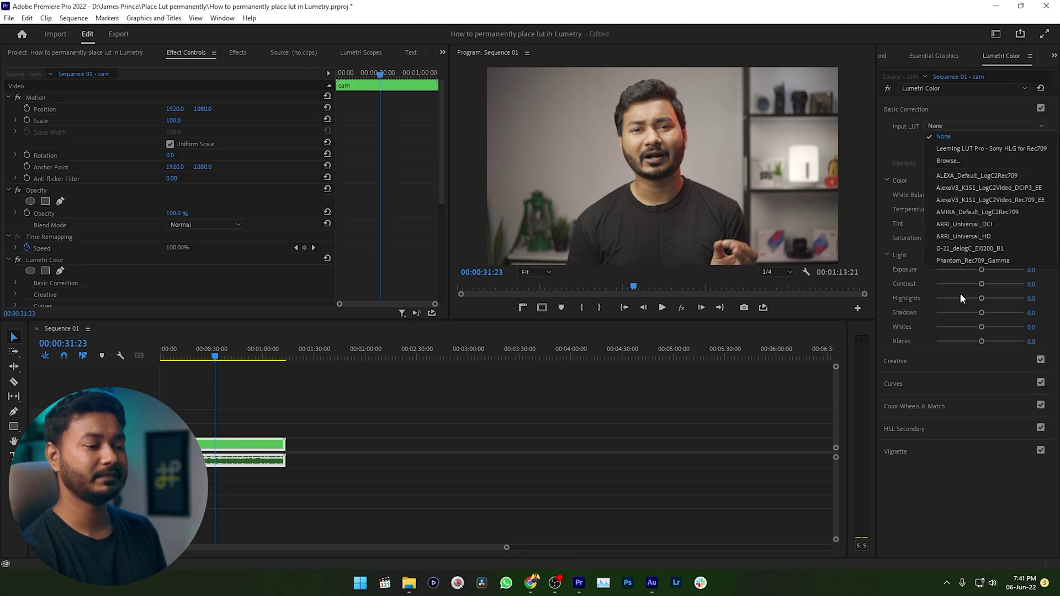
Step: Reopen the LUTs window, open Technical and marquee-select seven camera .cube files
mouse_move(652, 582)
mouse_move(408, 583)
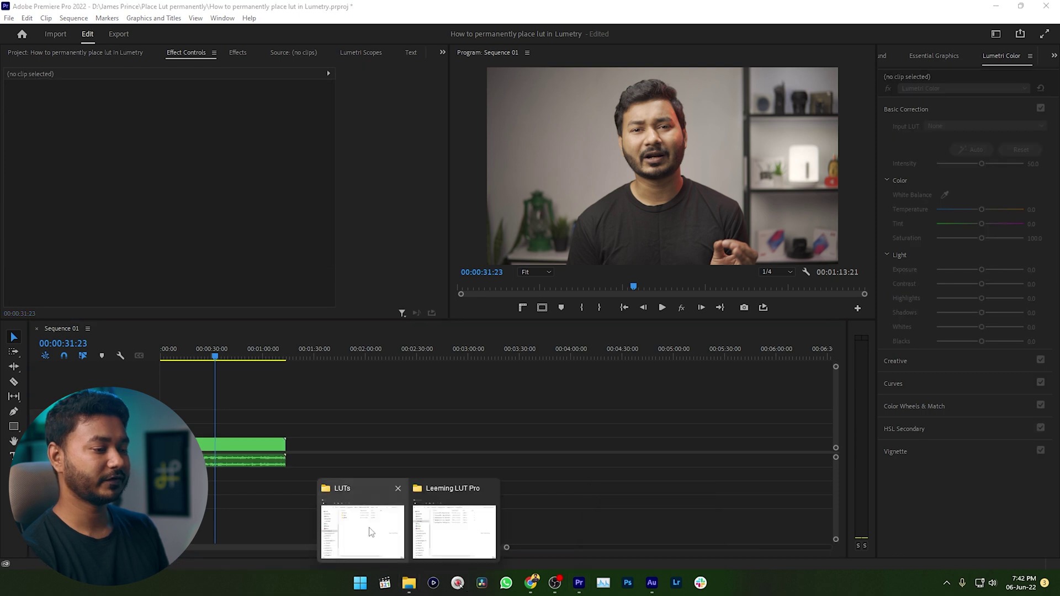
left_click(364, 519)
double_click(585, 202)
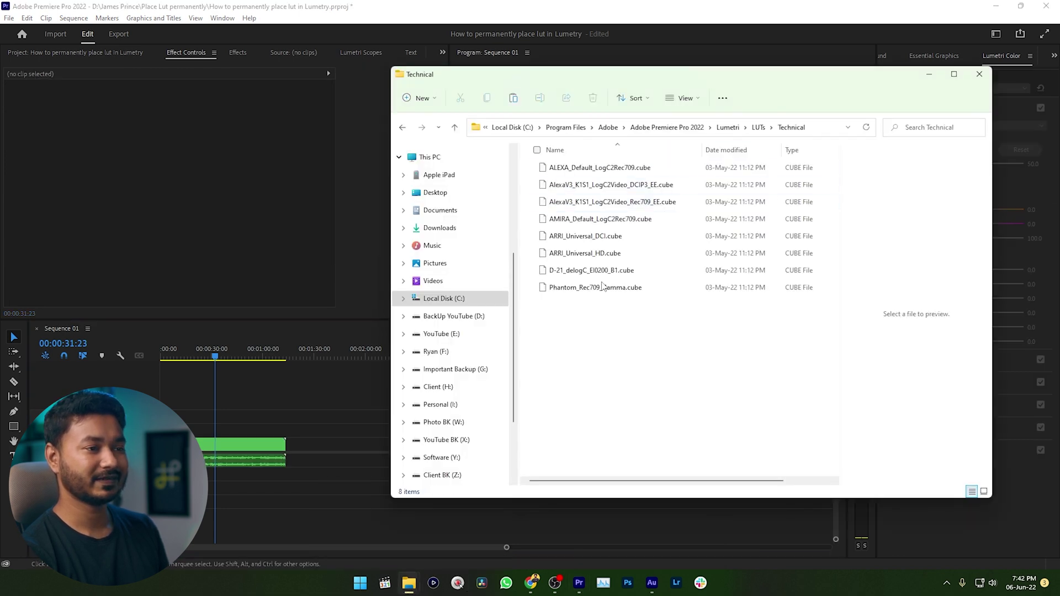
left_click_drag(615, 360, 596, 184)
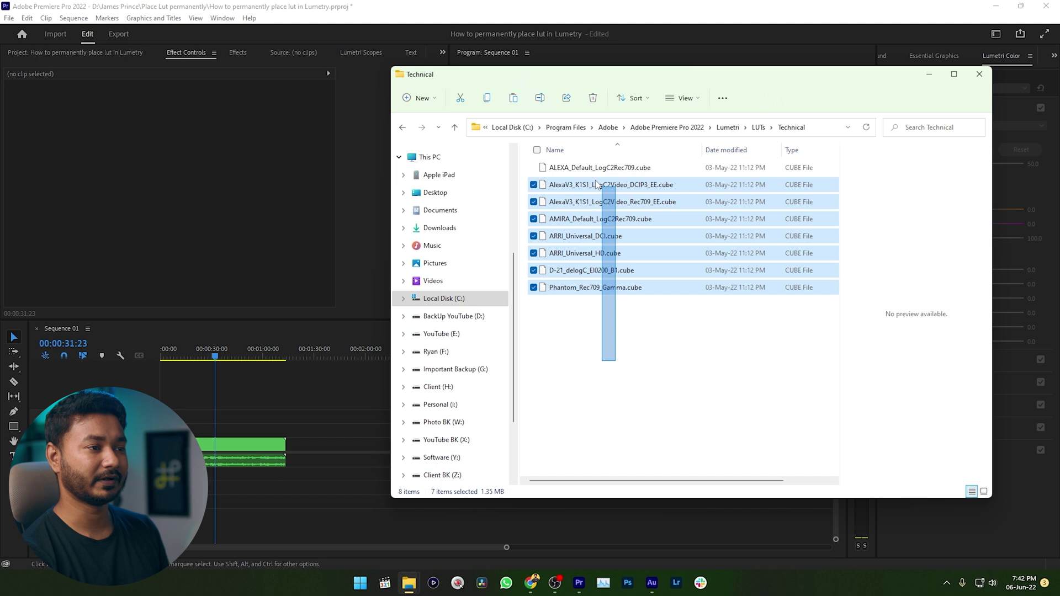
Step: Go up to the LUTs folder and open Creative to view its .itx looks
left_click(455, 129)
double_click(557, 168)
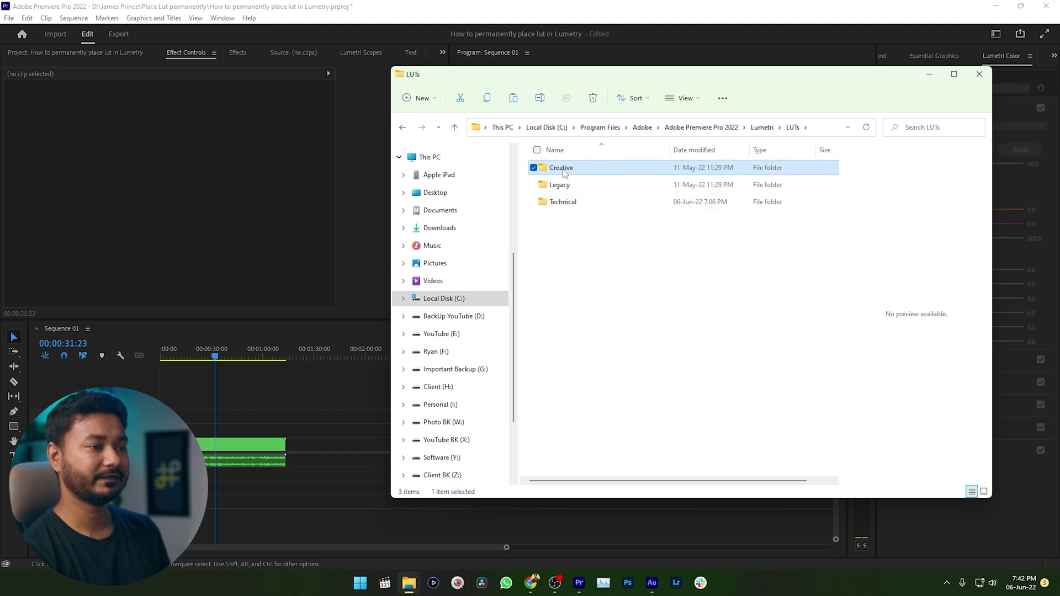
scroll(690, 309, "down", 10)
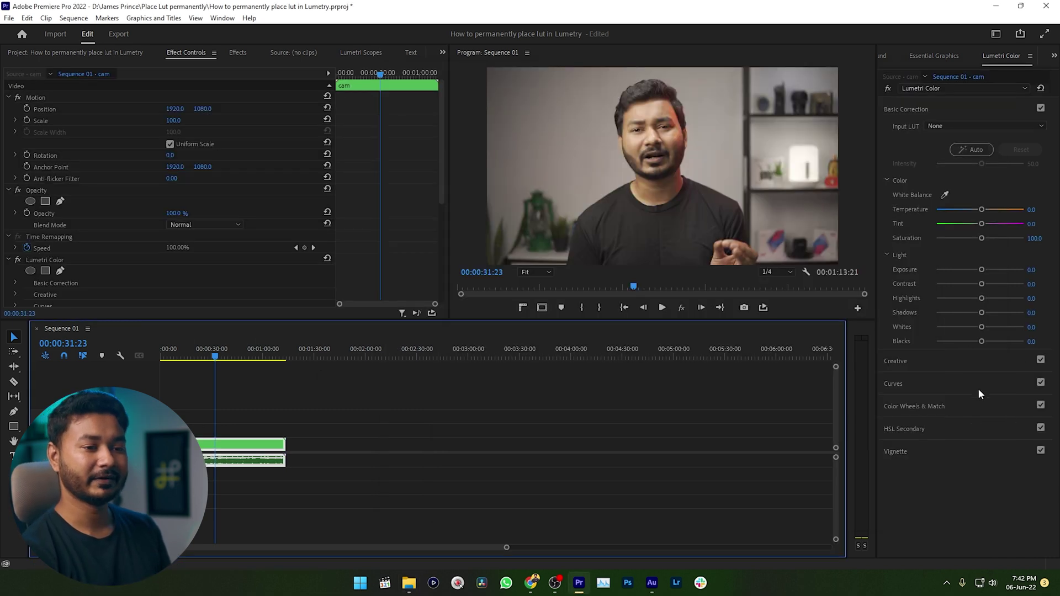
Step: Check the Lumetri Creative Look list for the custom LUTs
left_click(936, 360)
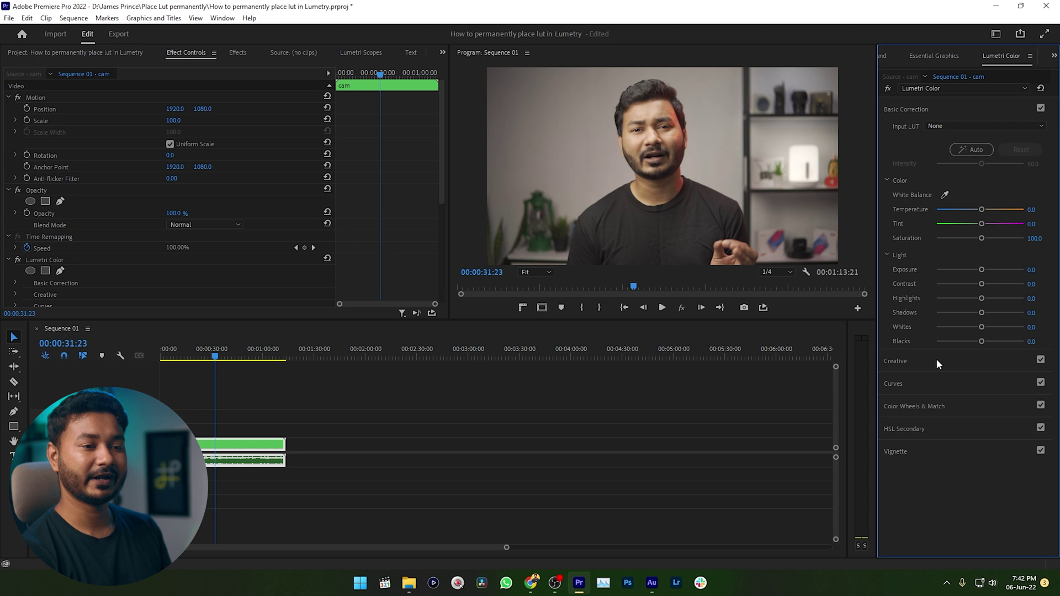
left_click(930, 148)
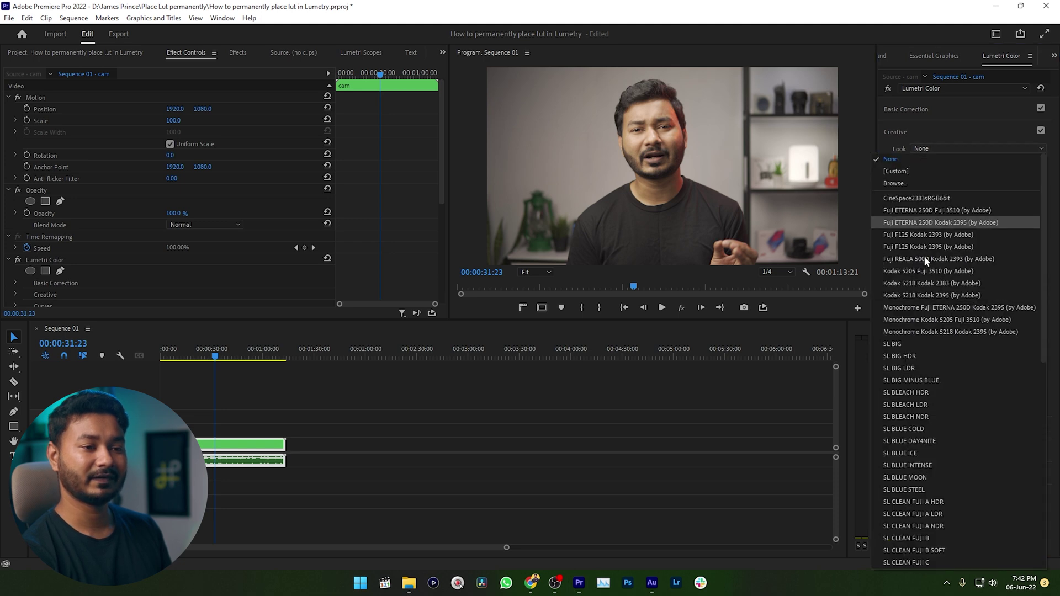
scroll(952, 426, "down", 5)
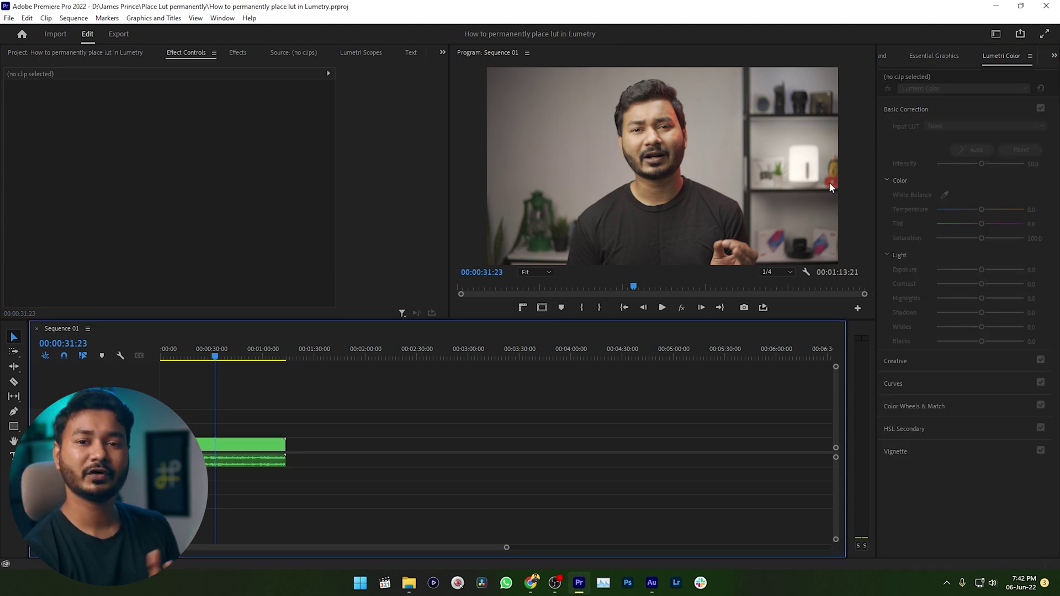
Step: In Explorer, move from Creative to the Technical folder, then recheck the Input LUT list
left_click(269, 461)
mouse_move(409, 583)
left_click(381, 543)
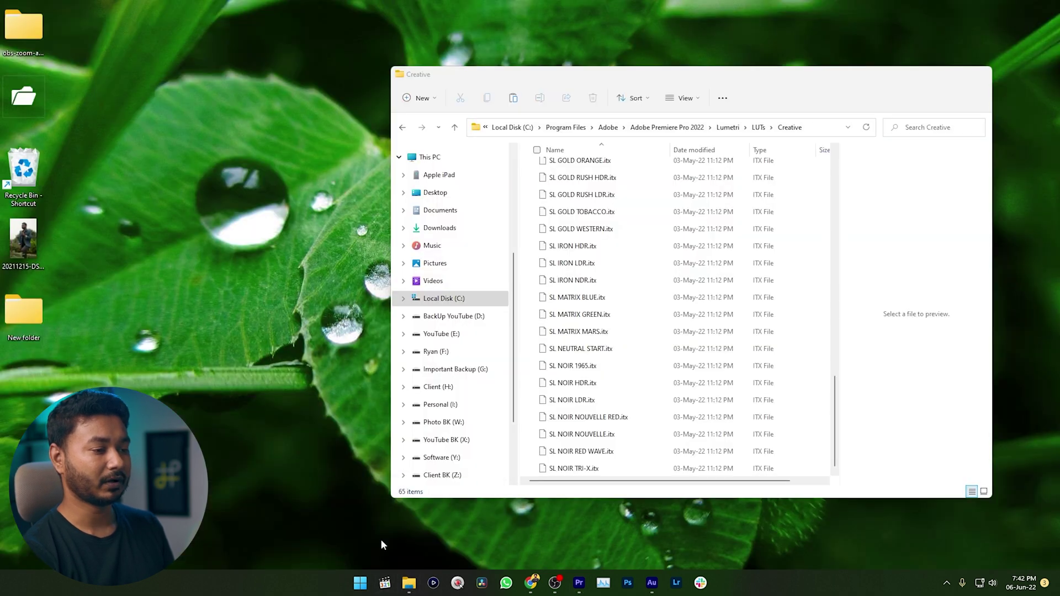
left_click(455, 128)
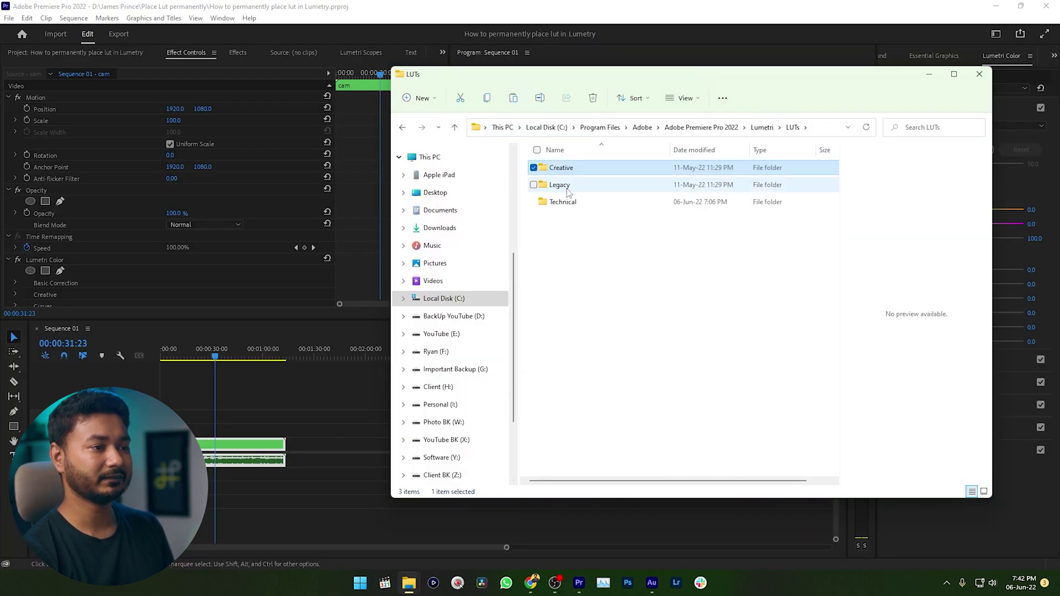
double_click(557, 202)
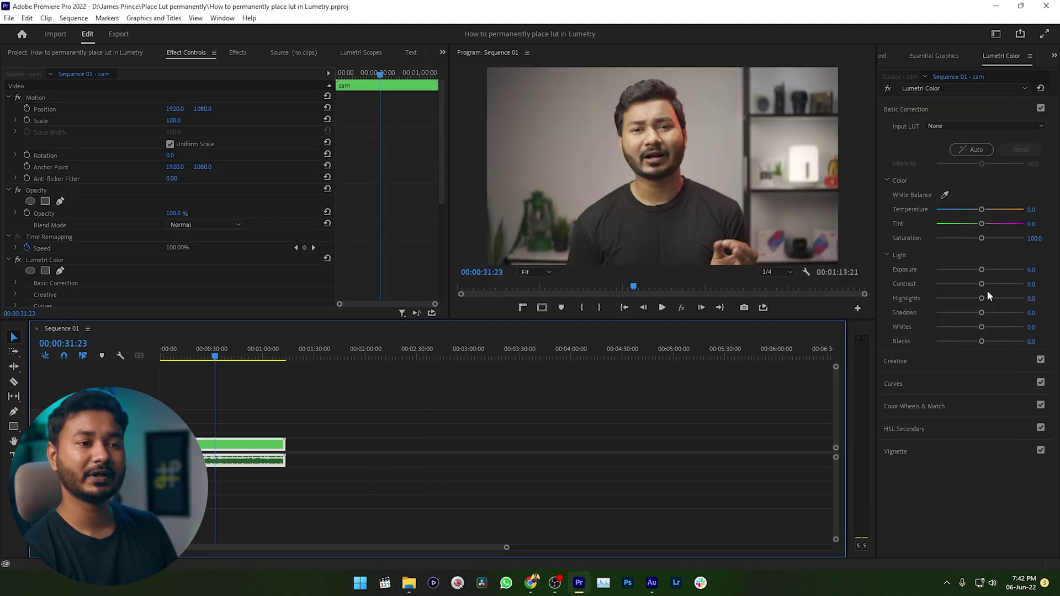
left_click(938, 126)
left_click(588, 468)
left_click(588, 468)
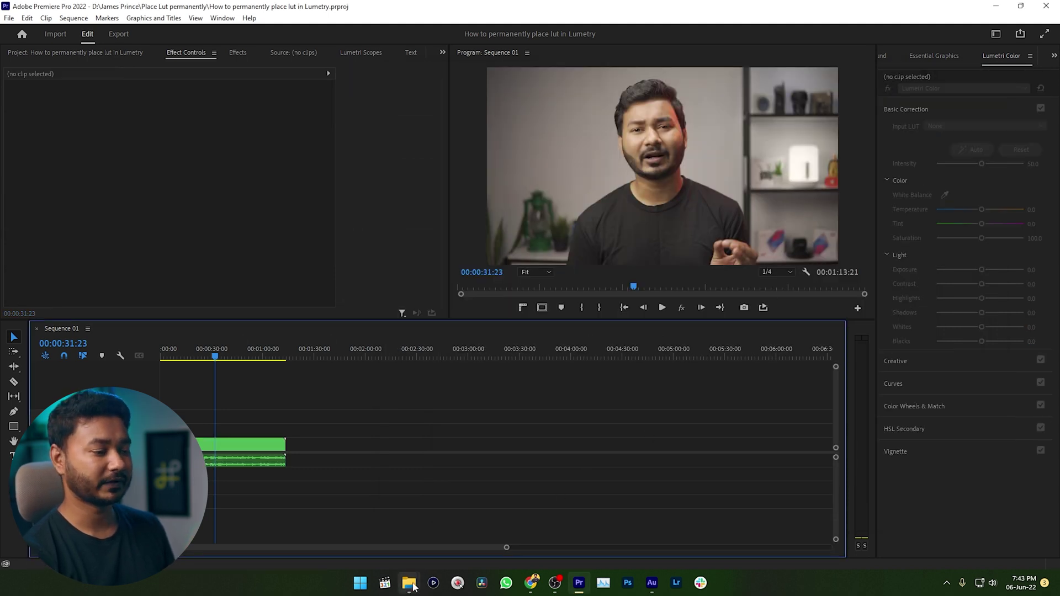
Step: Copy the five Leeming LUT Pro .cube files from their folder
mouse_move(412, 580)
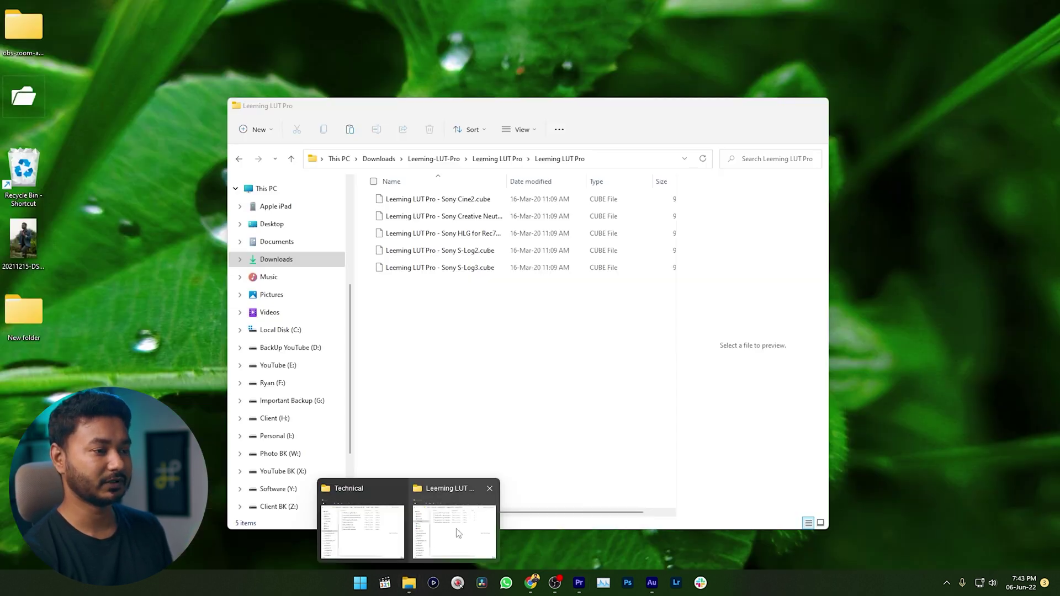
left_click(458, 533)
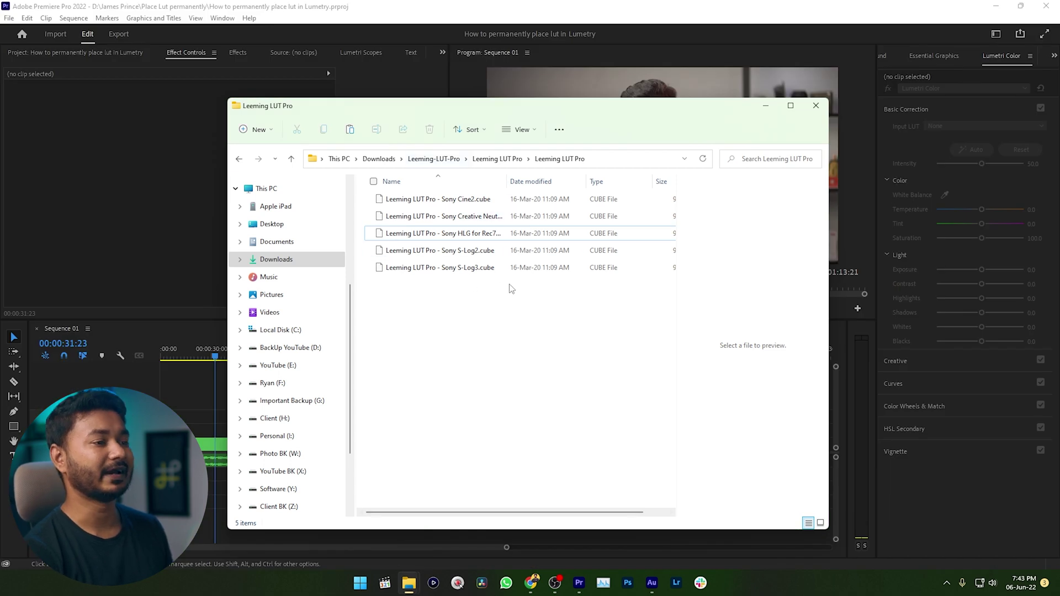
left_click_drag(510, 285, 414, 200)
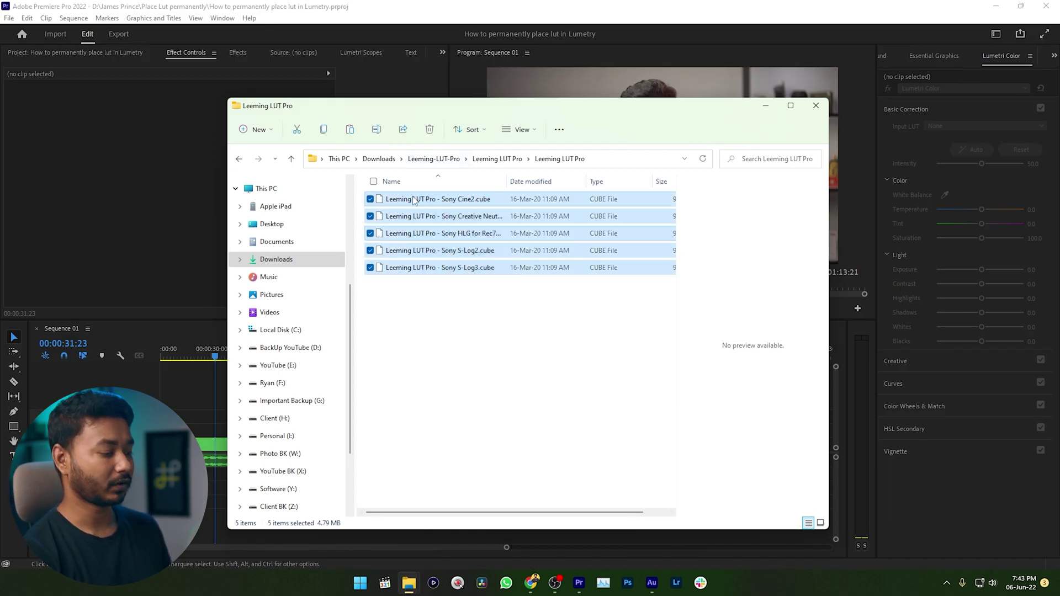
right_click(431, 218)
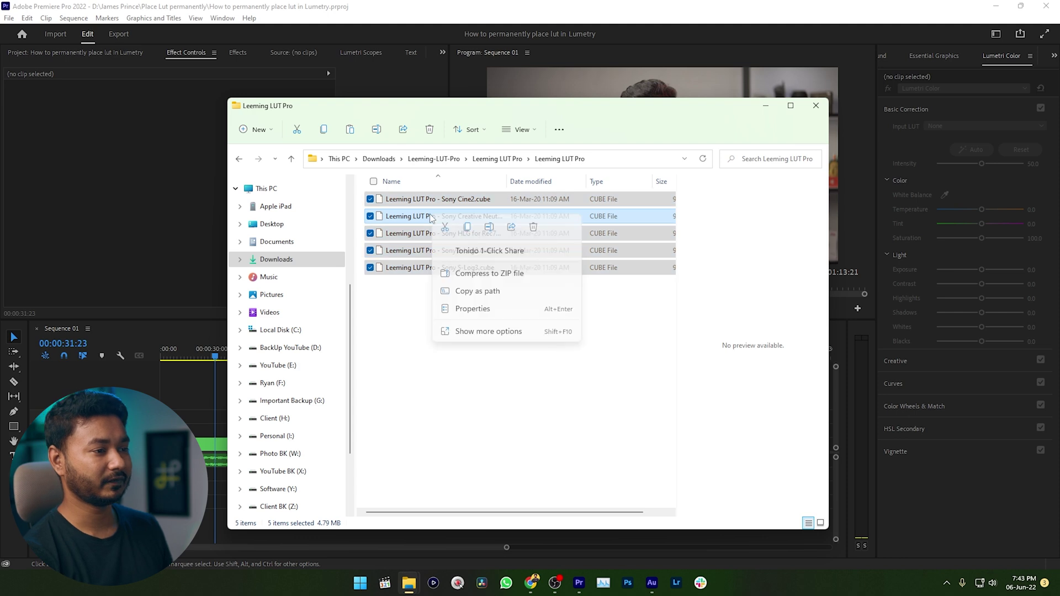
left_click(467, 228)
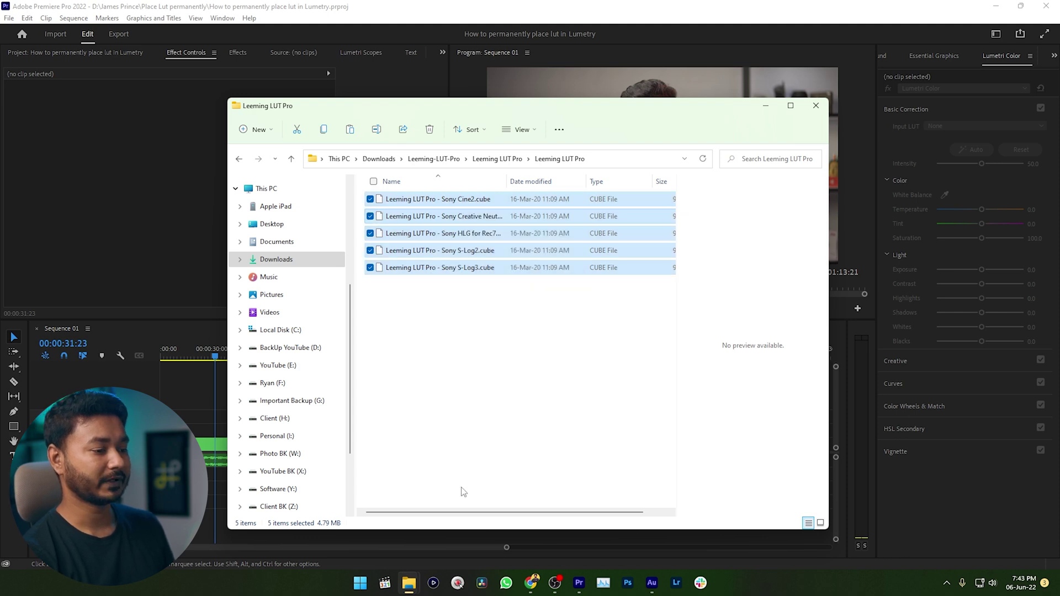
Step: Paste the five cube files into the Technical LUTs folder, granting administrator permission
mouse_move(407, 587)
left_click(360, 530)
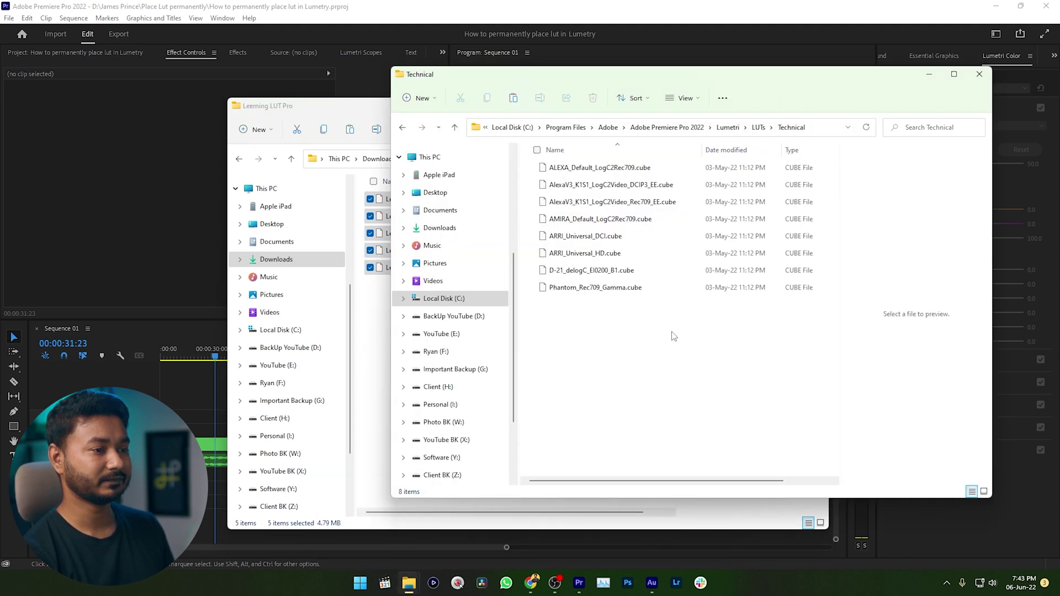
right_click(612, 337)
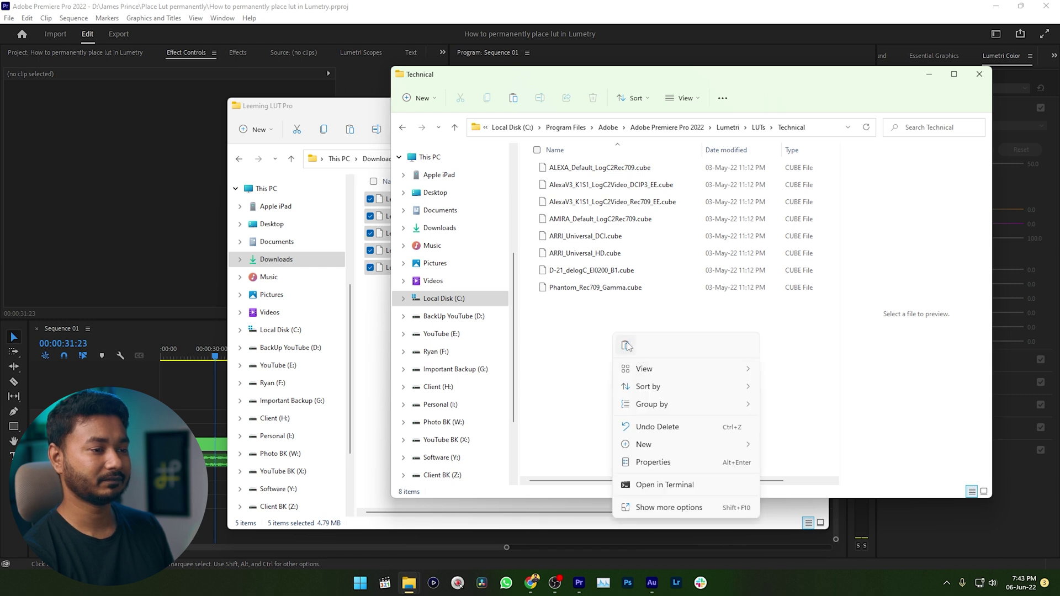
left_click(626, 345)
left_click(498, 237)
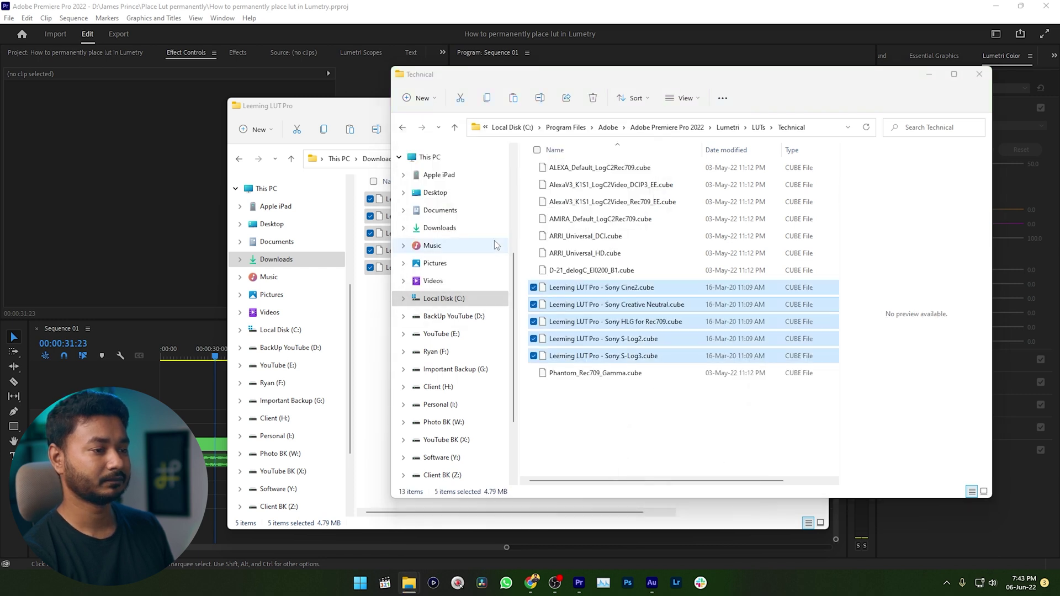
left_click(375, 342)
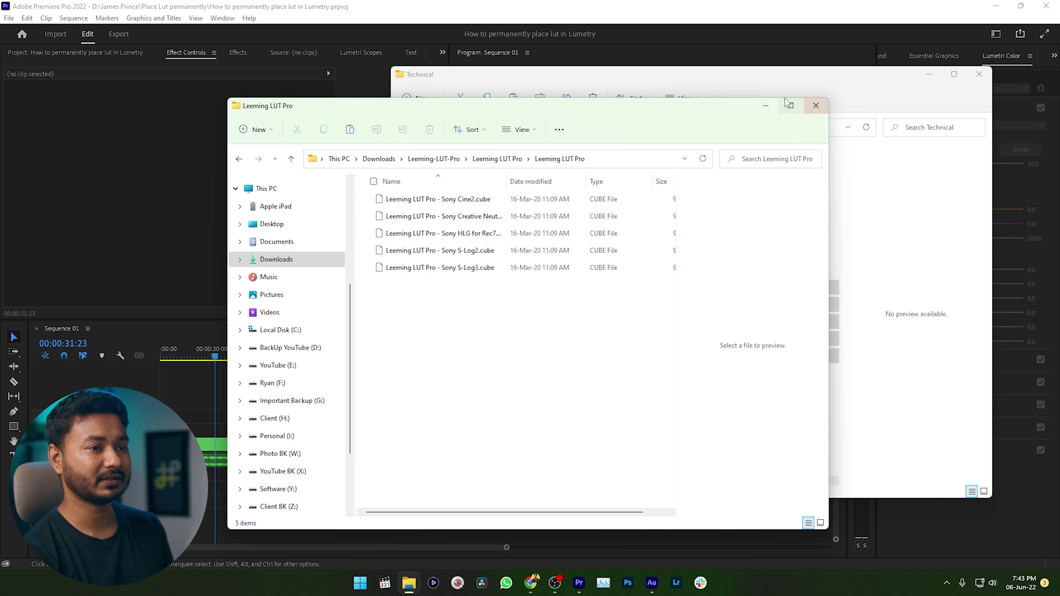
Step: Close the Leeming LUT Pro window and select the Technical folder's address path
left_click(809, 110)
left_click(821, 131)
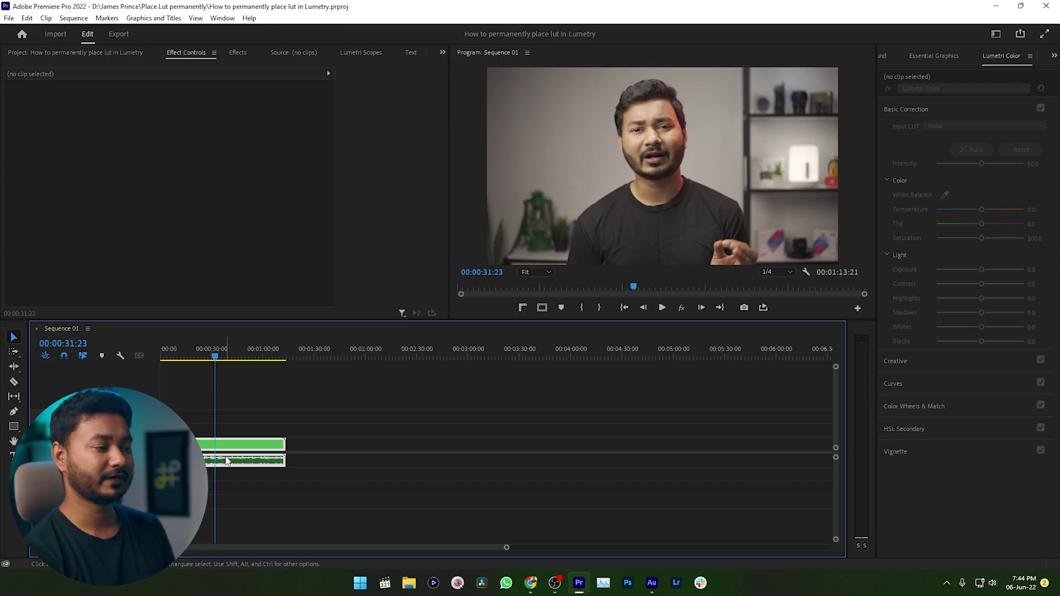
Step: Check the Input LUT list once more, then save the project with Ctrl+S
left_click(932, 125)
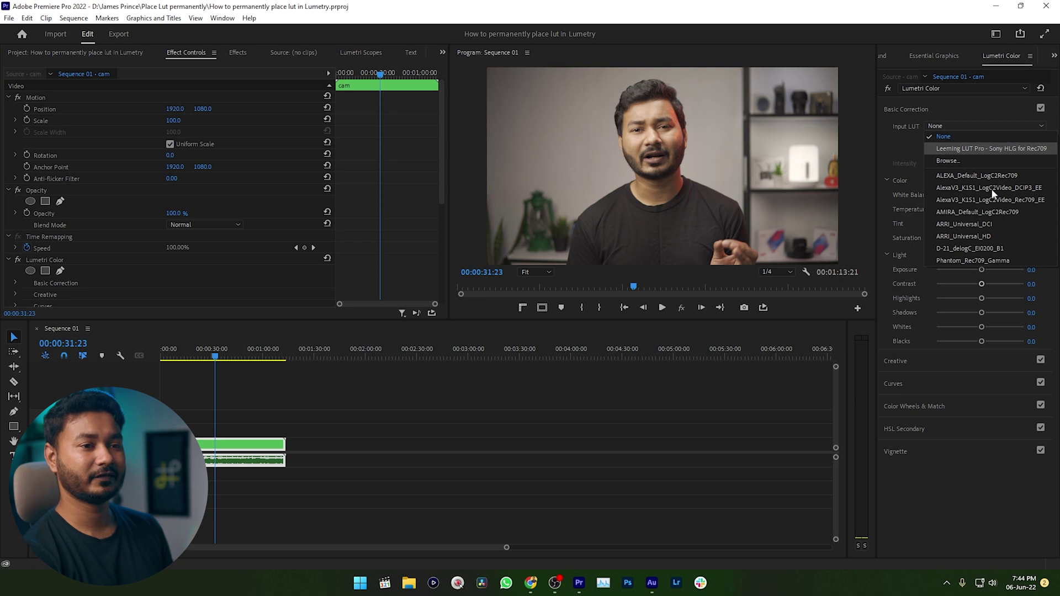
left_click(499, 429)
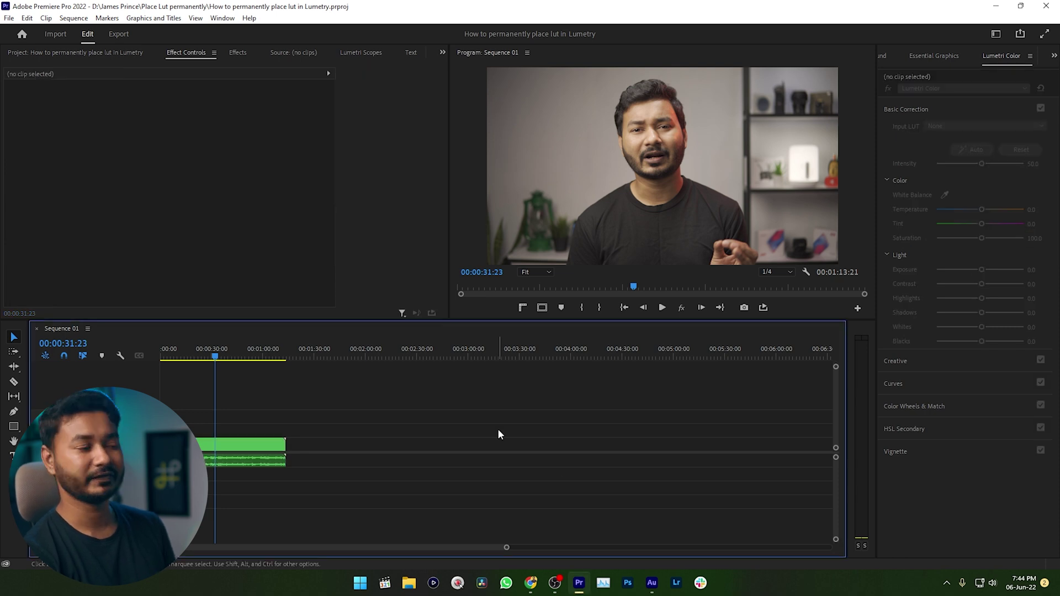
key("ctrl+s")
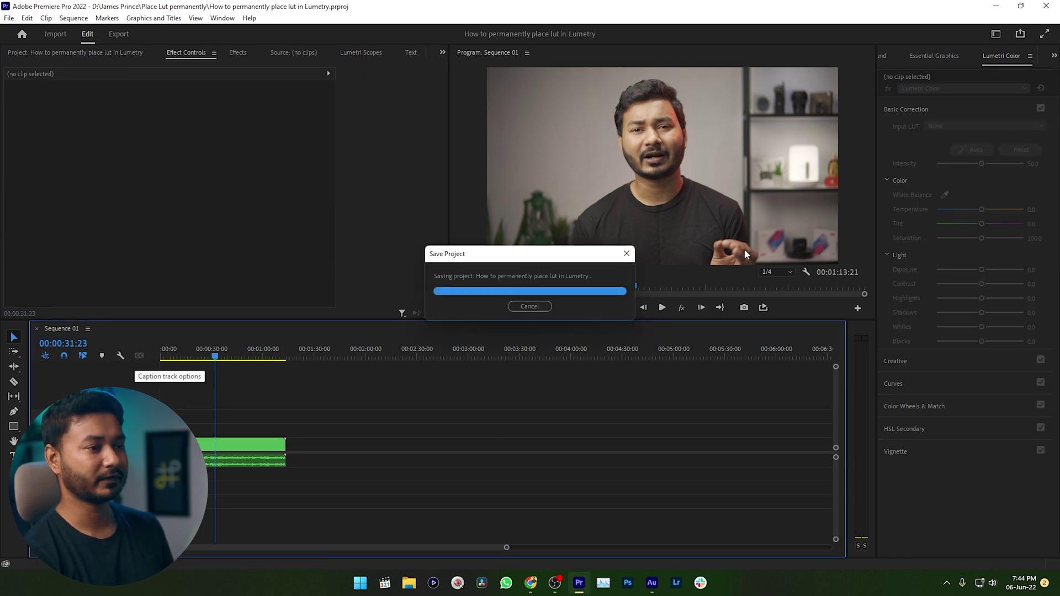
Step: Quit Premiere and reopen the How to permanently place lut in Lumetry project
left_click(1045, 7)
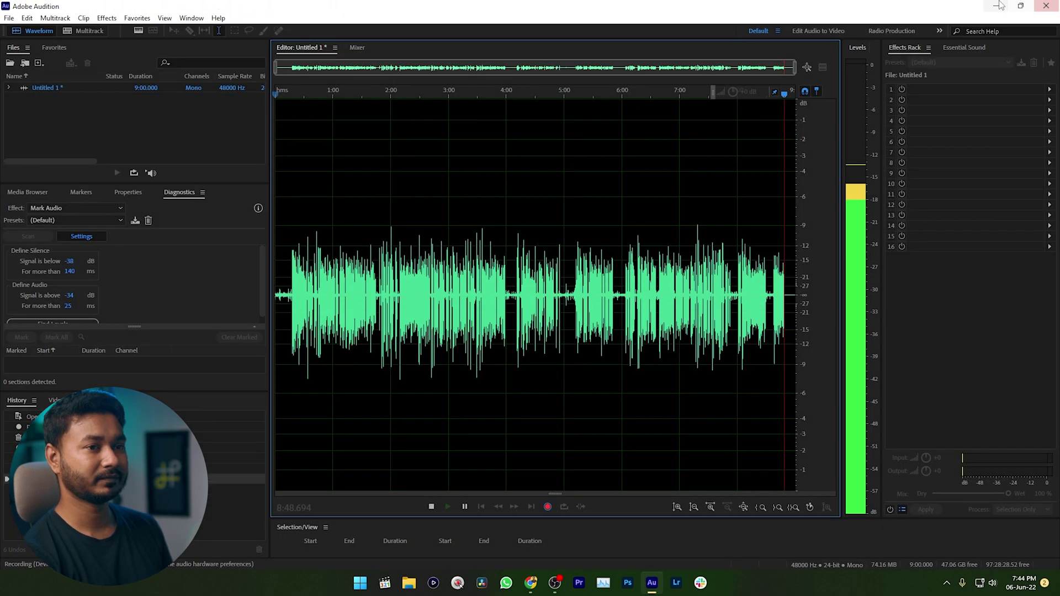
left_click(1000, 6)
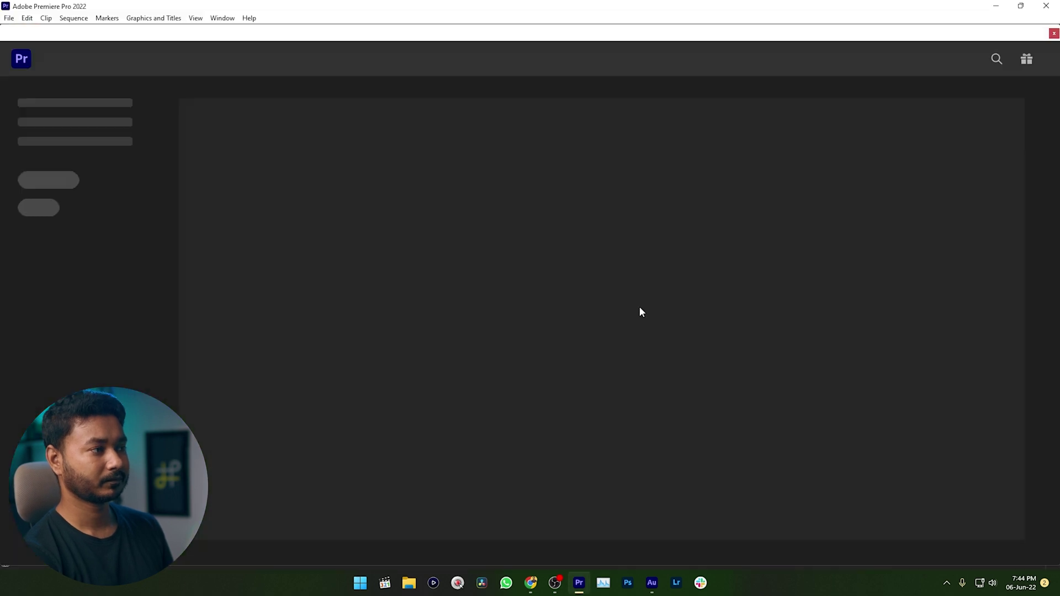
left_click(366, 380)
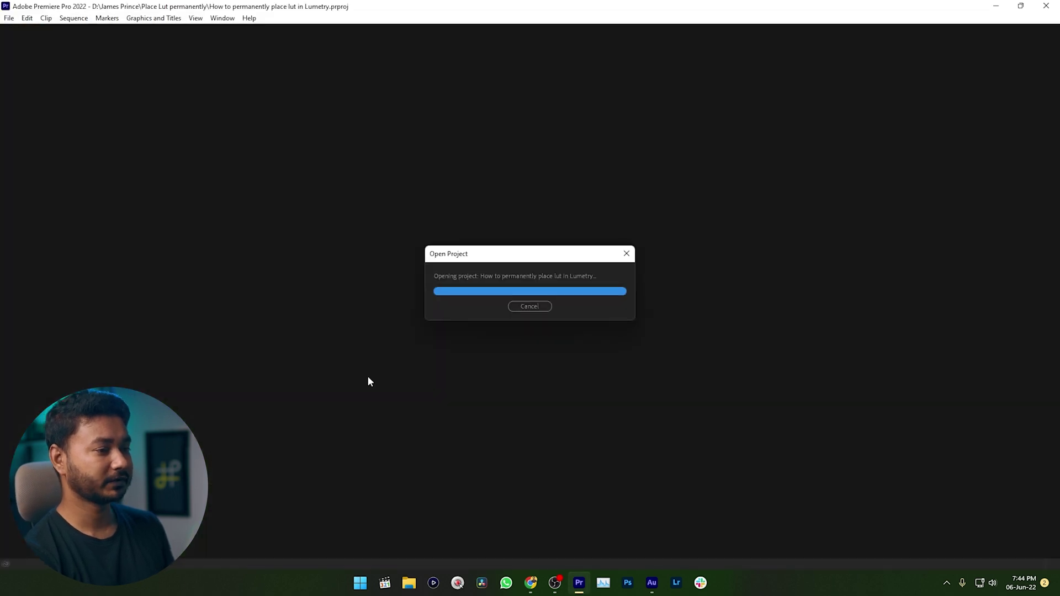
Step: Choose Leeming LUT Pro - Sony HLG for Rec709 from the cam clip's Input LUT list
left_click(208, 454)
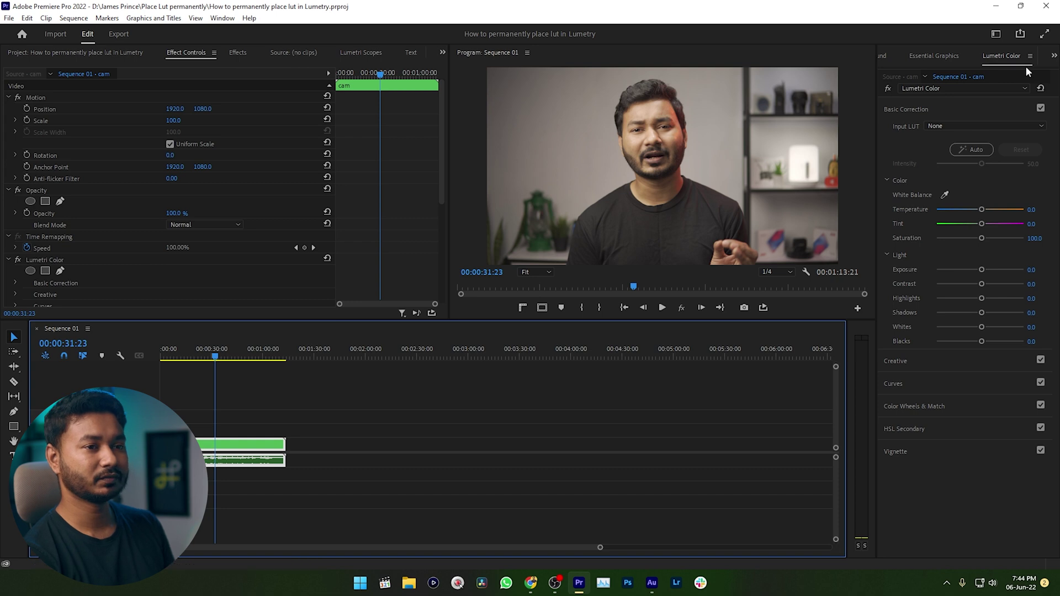
left_click(996, 61)
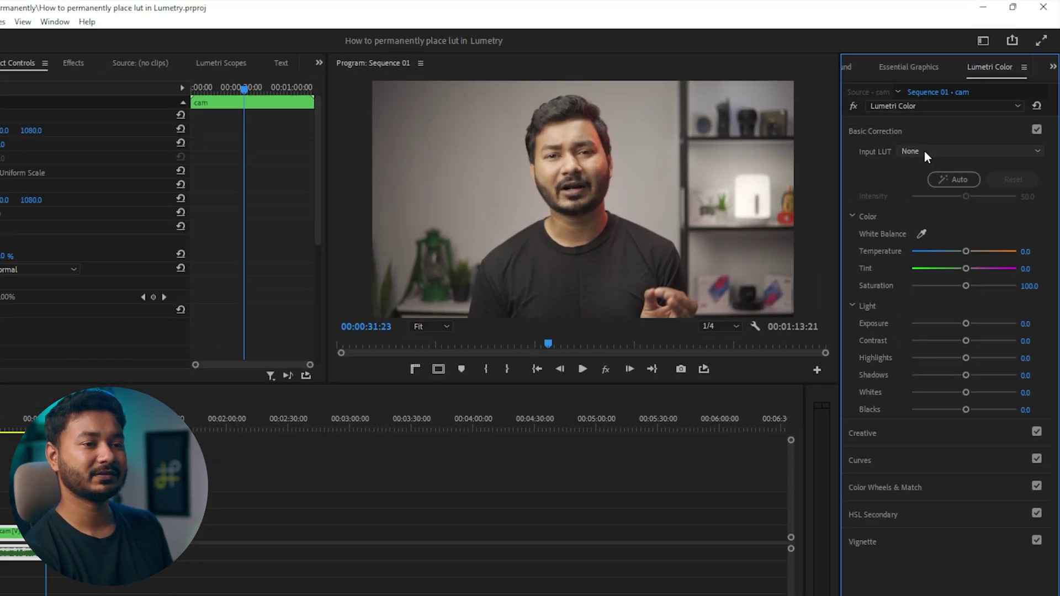
left_click(947, 126)
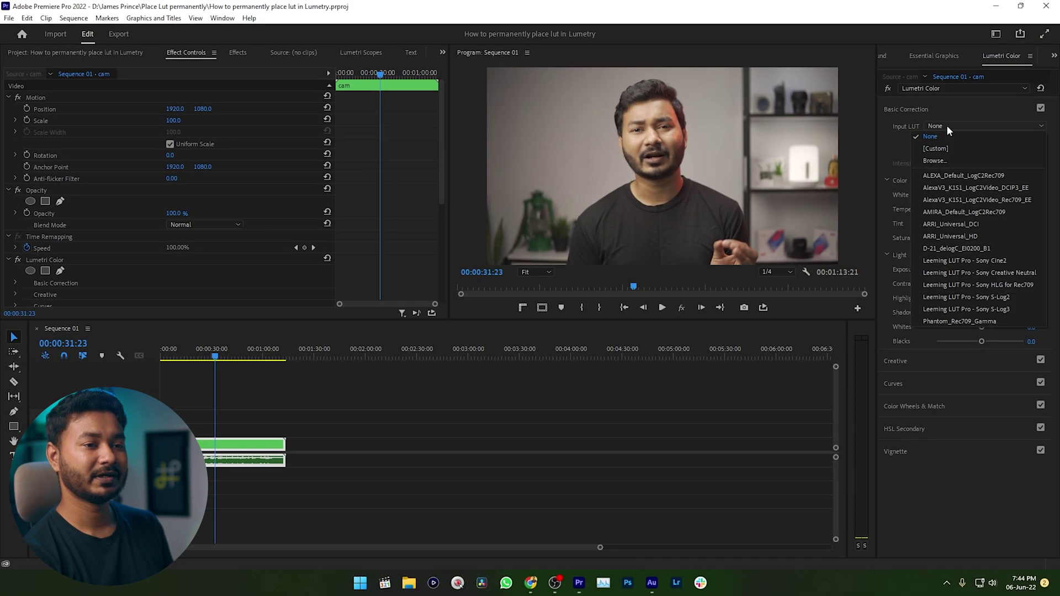
left_click(1003, 285)
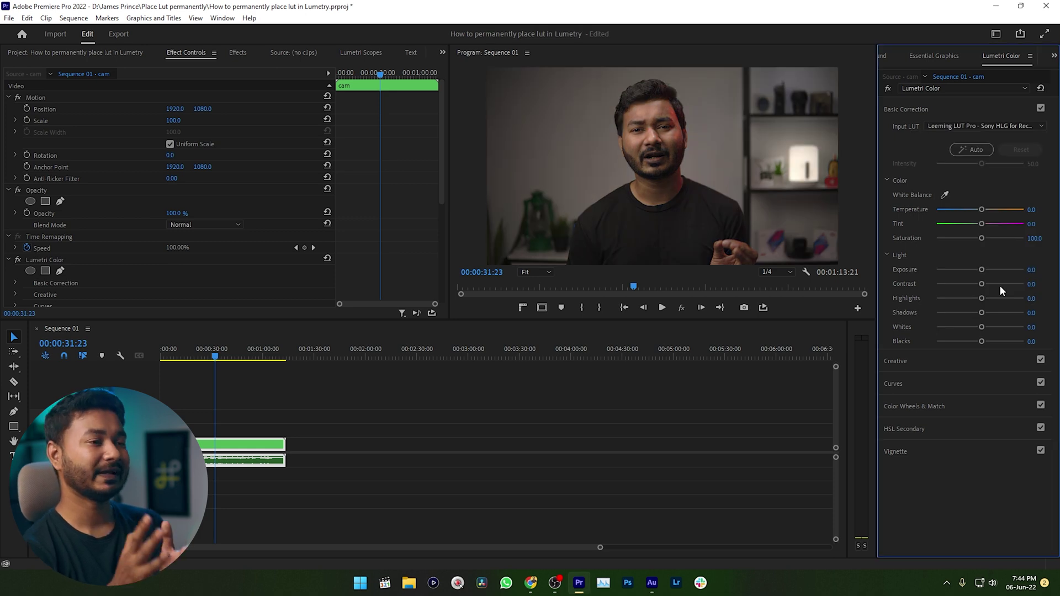